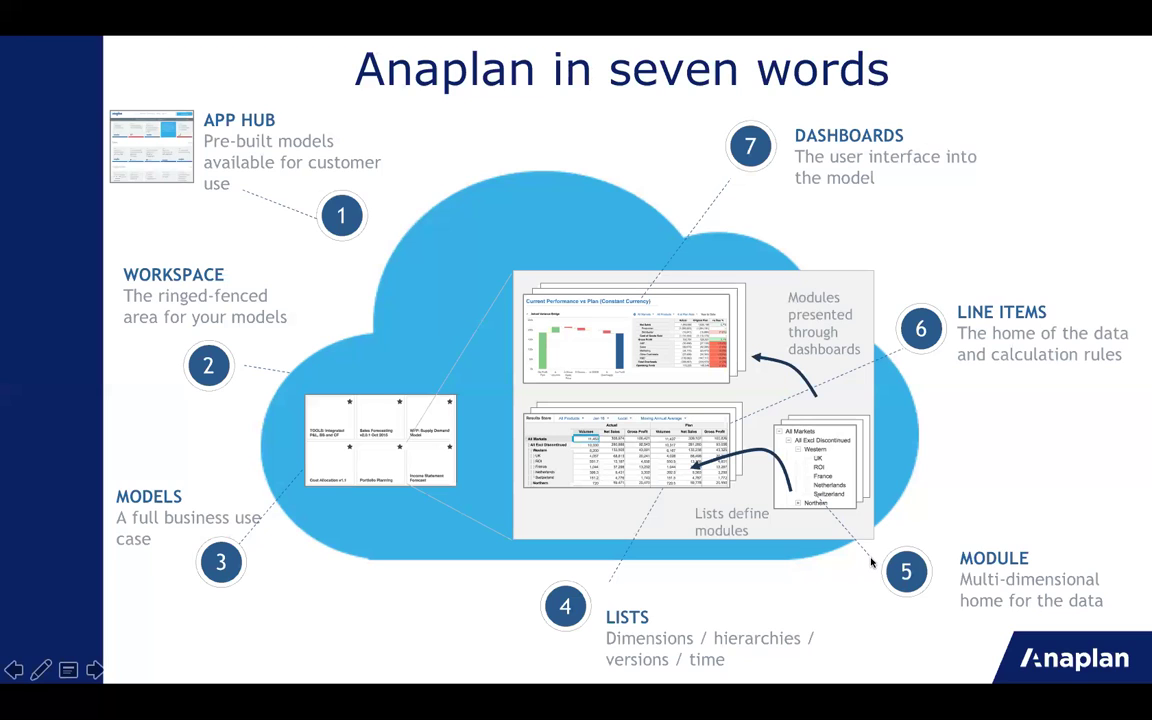
# Switch to Anaplan's Finance FR planning model and set the Revenue manual adjustment to 5% on the Strategic Planning dashboard.
pyautogui.press('super+Tab')
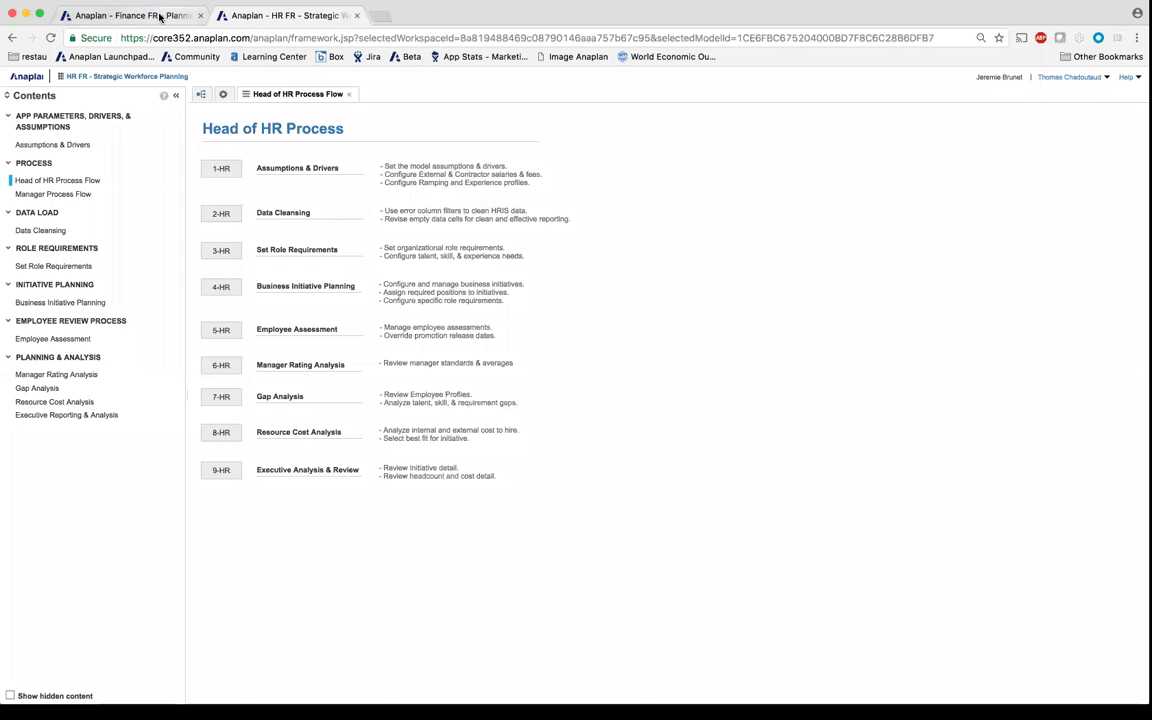
pyautogui.click(159, 15)
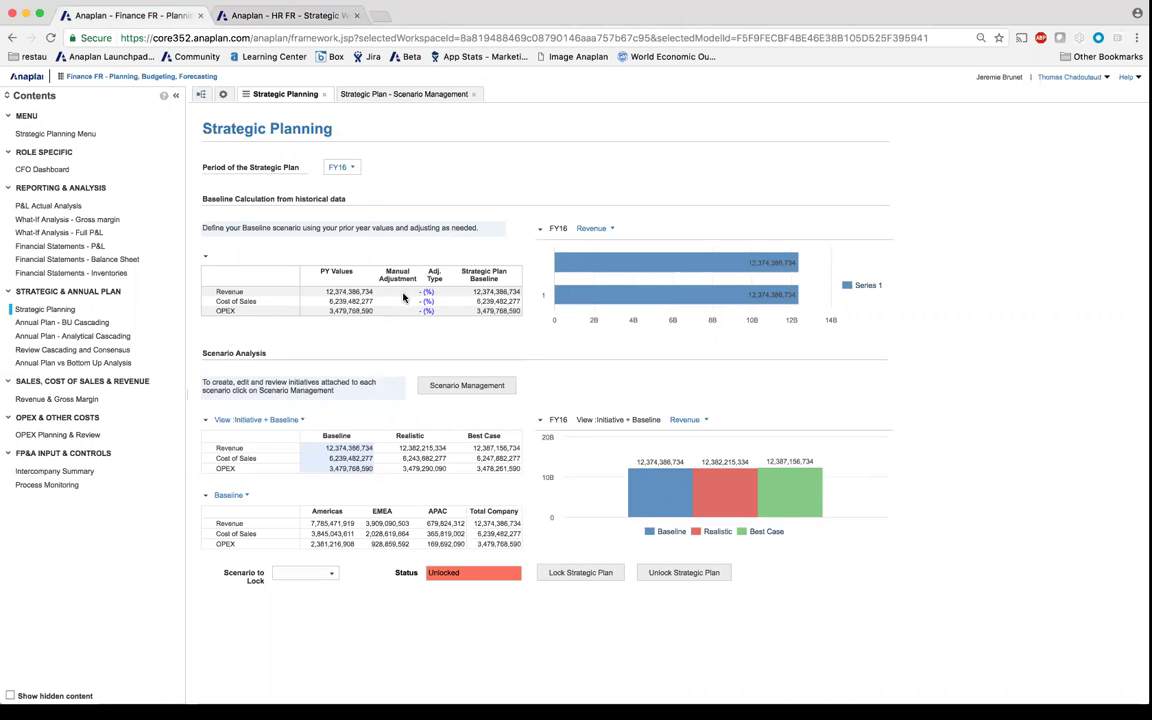
pyautogui.click(403, 292)
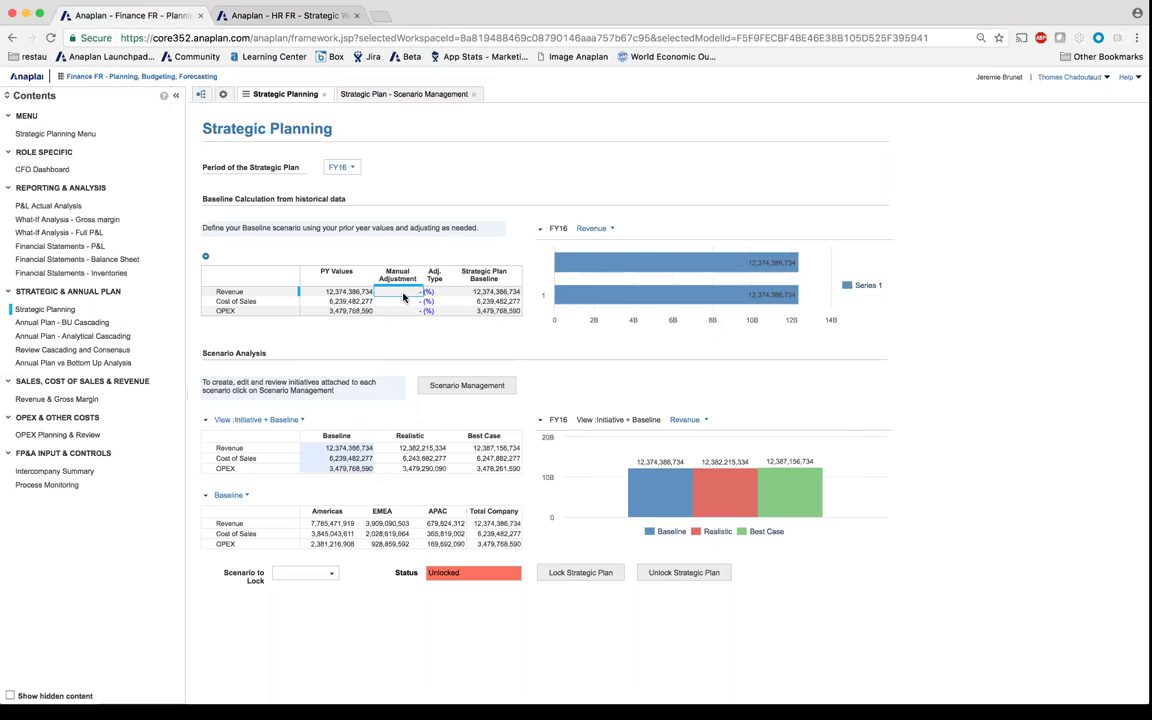
pyautogui.write('5')
pyautogui.press('Return')
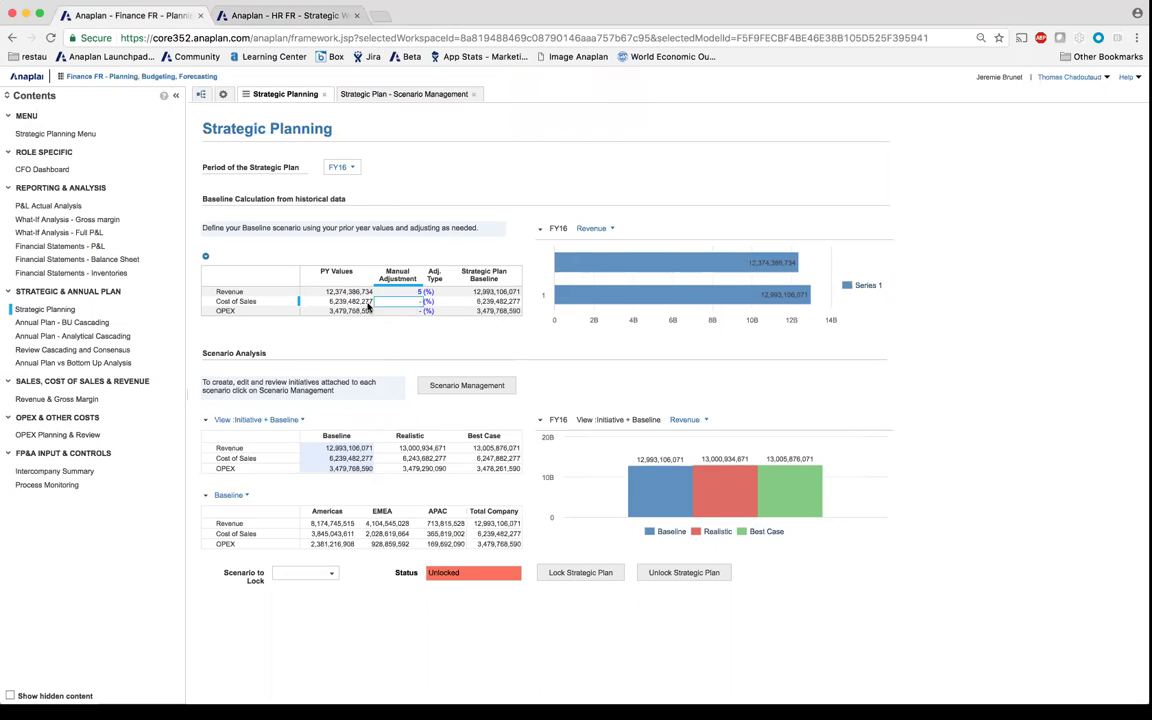
# Set the baseline manual adjustments to 4% for Cost of Sales and -3% for OPEX.
pyautogui.click(404, 302)
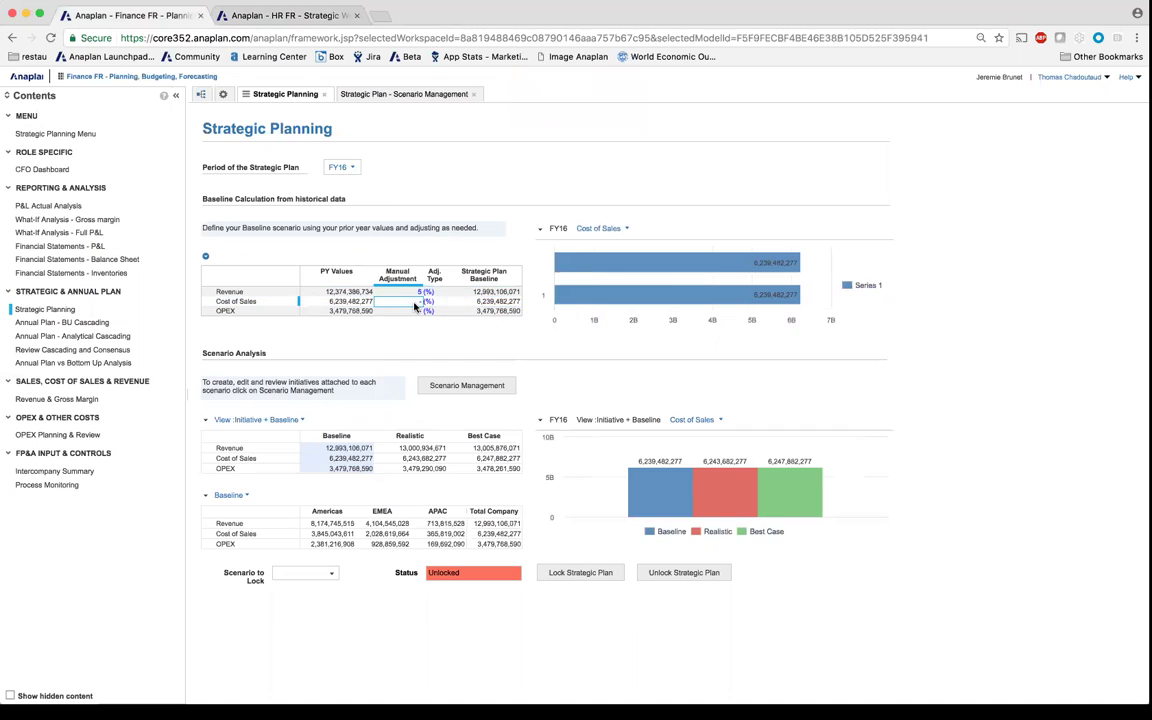
pyautogui.write('4')
pyautogui.press('Return')
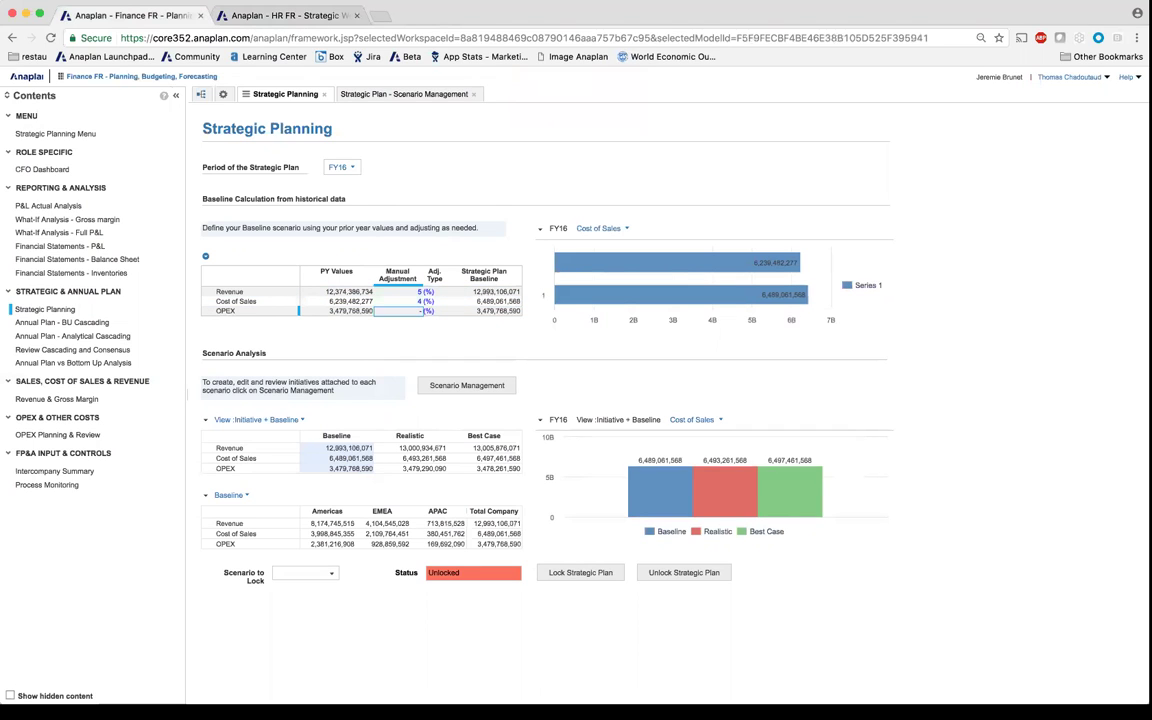
pyautogui.click(237, 311)
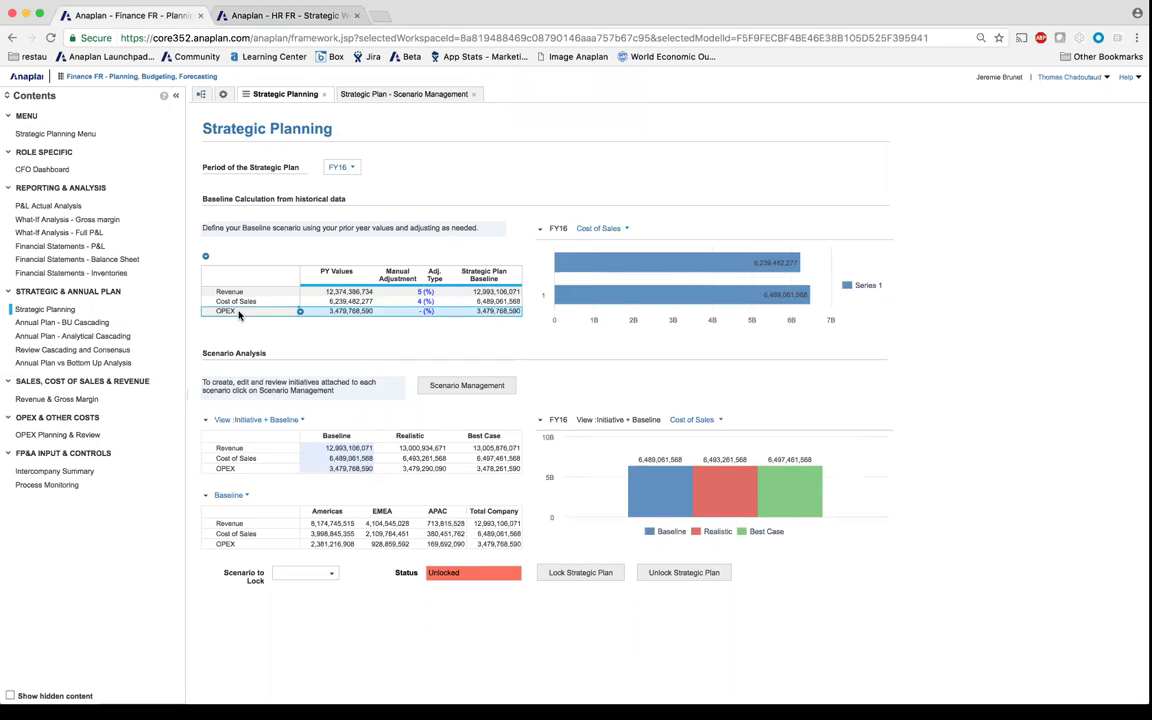
pyautogui.click(414, 311)
pyautogui.click(416, 311)
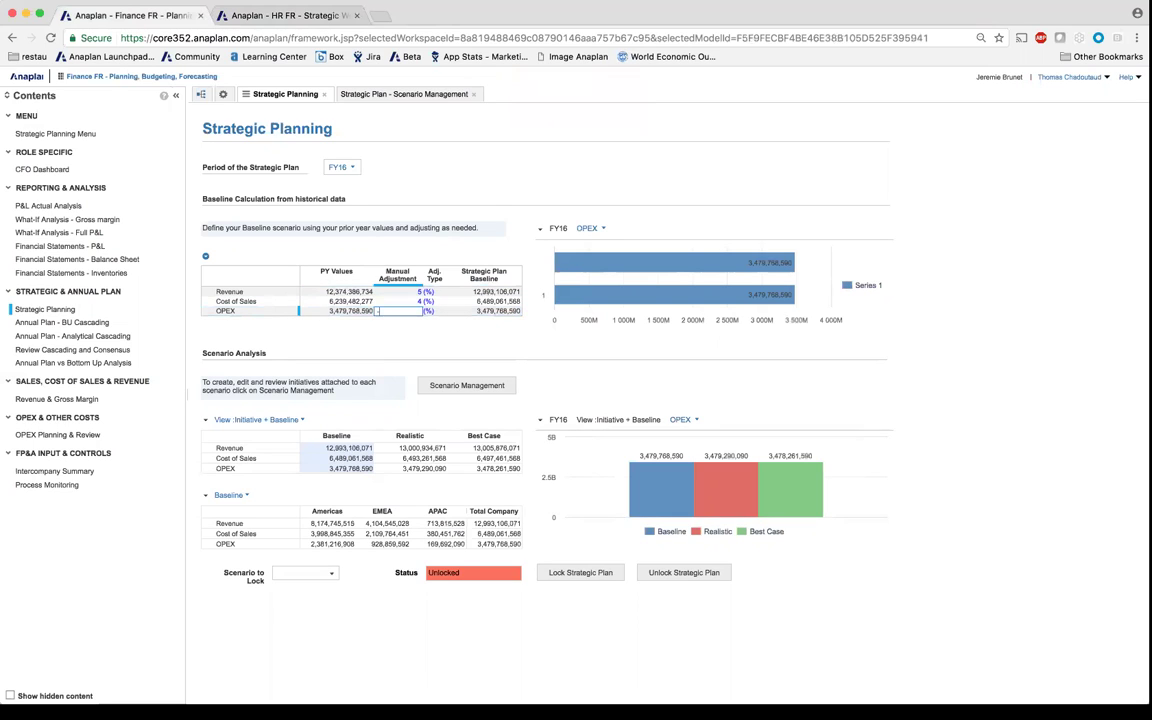
pyautogui.write('-3')
pyautogui.press('Return')
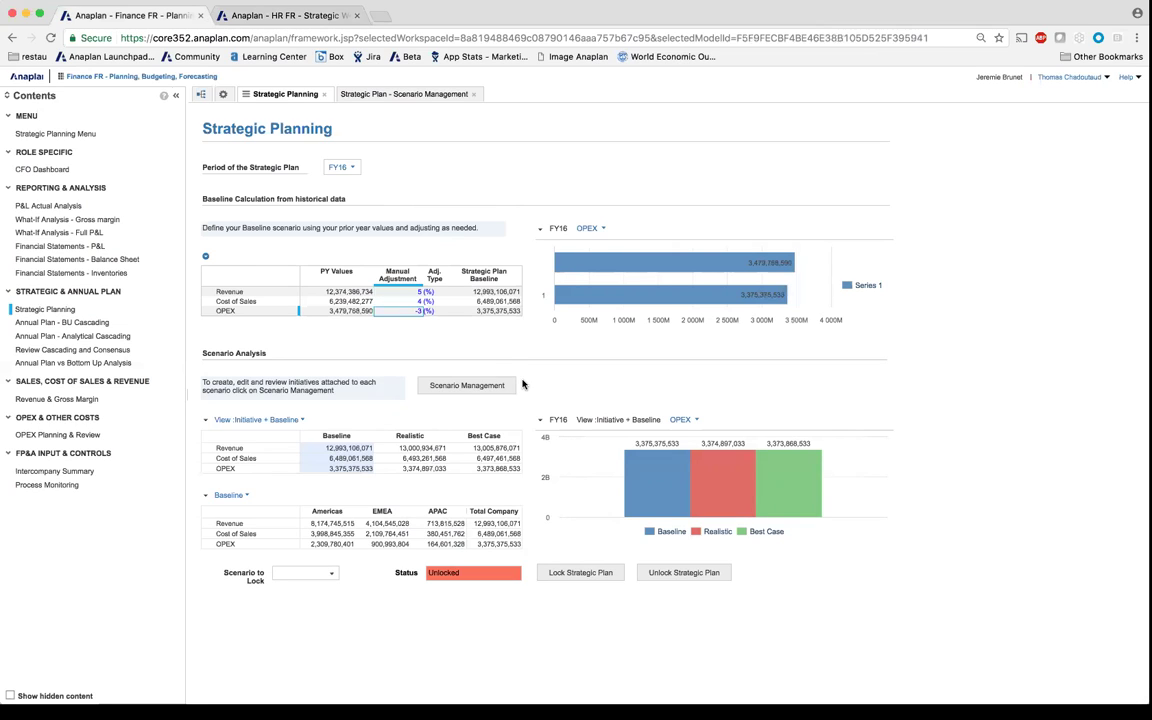
# Open Scenario Management and add a new scenario named "Customer First".
pyautogui.click(457, 389)
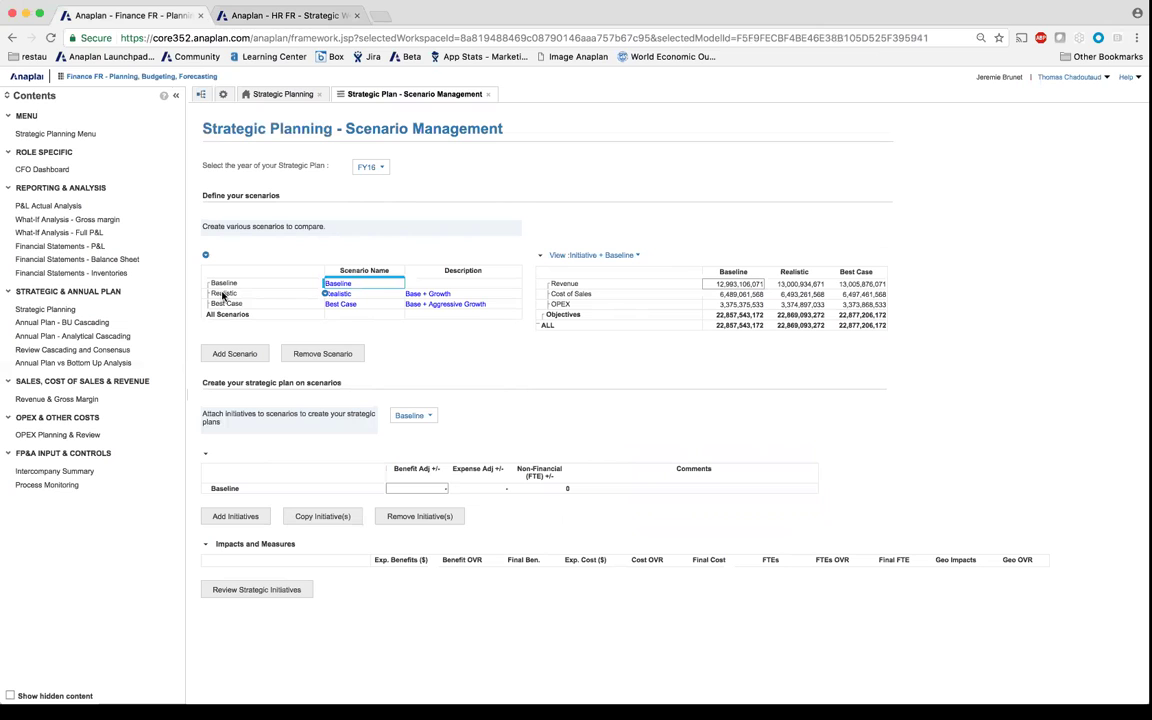
pyautogui.click(226, 314)
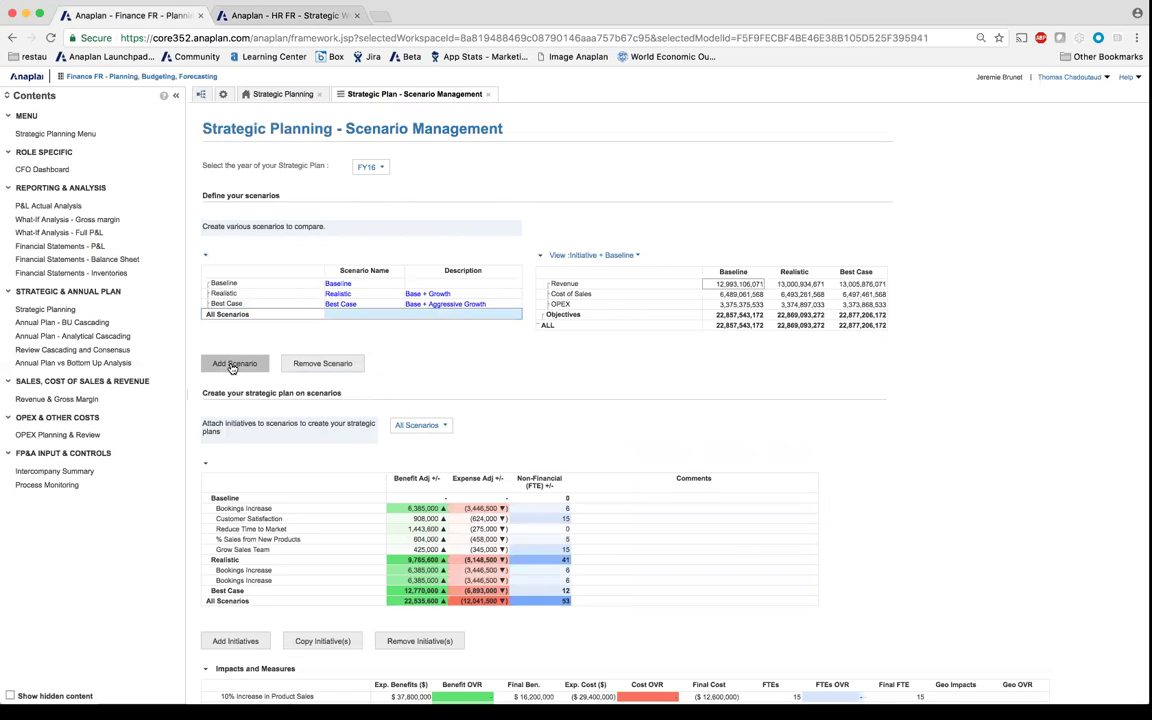
pyautogui.click(233, 366)
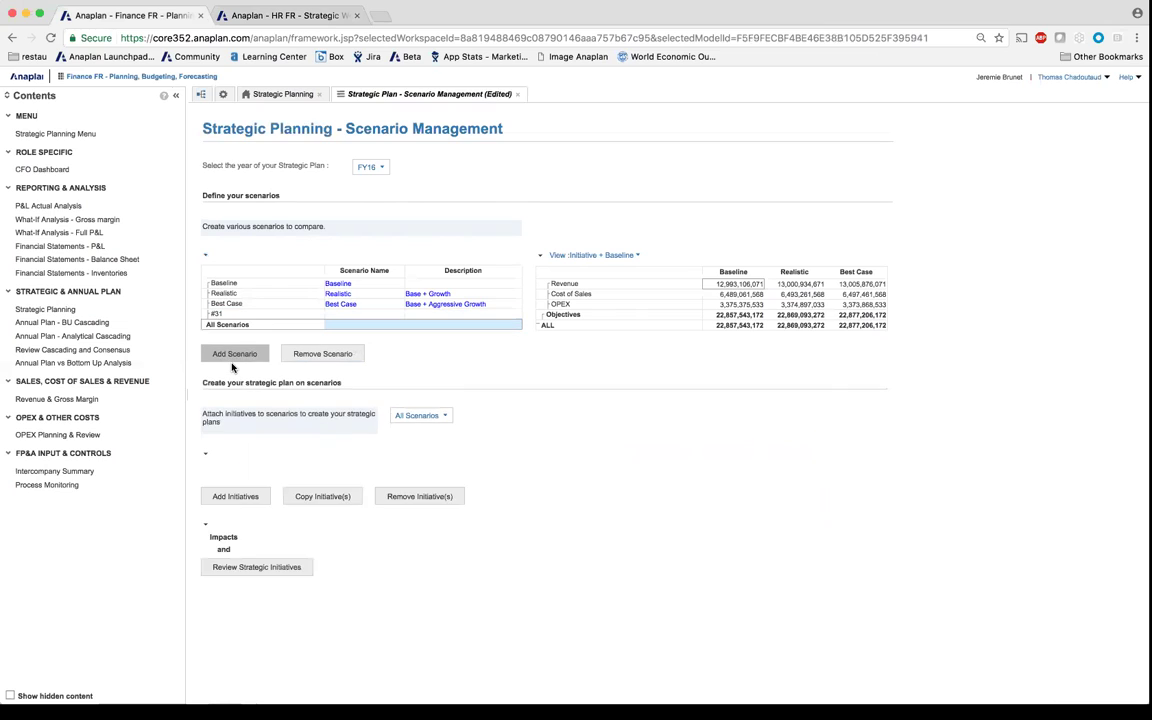
pyautogui.click(337, 316)
pyautogui.write('Cust')
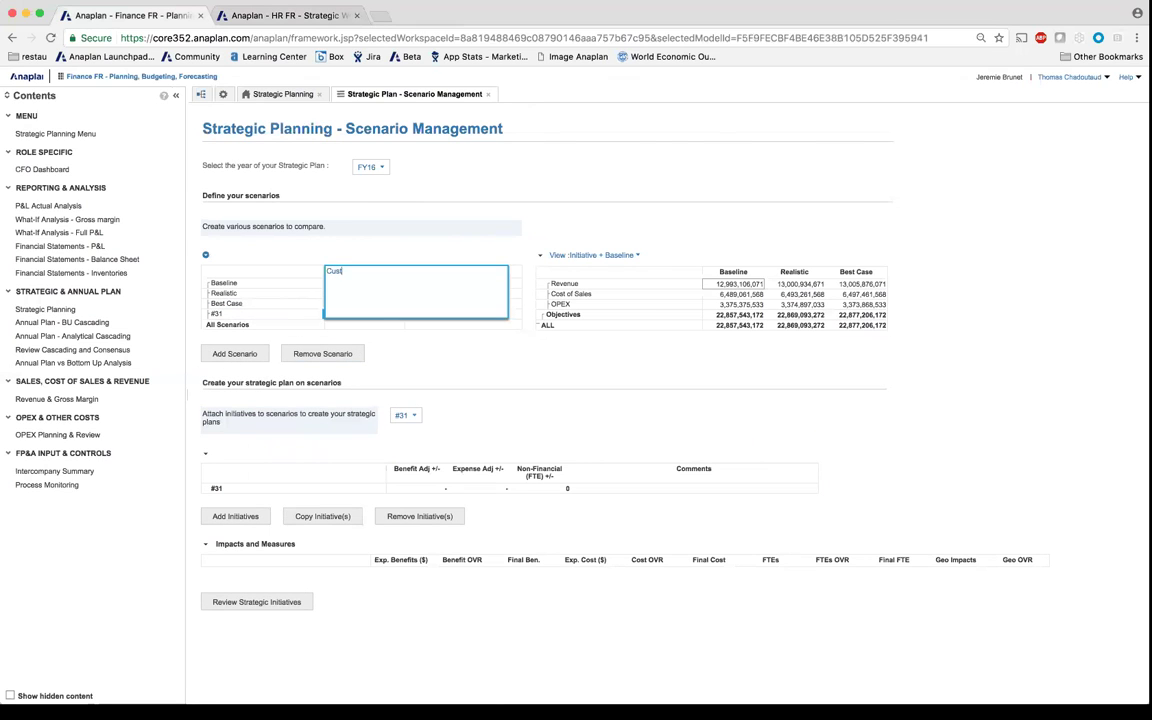
pyautogui.write('omer First')
pyautogui.press('Return')
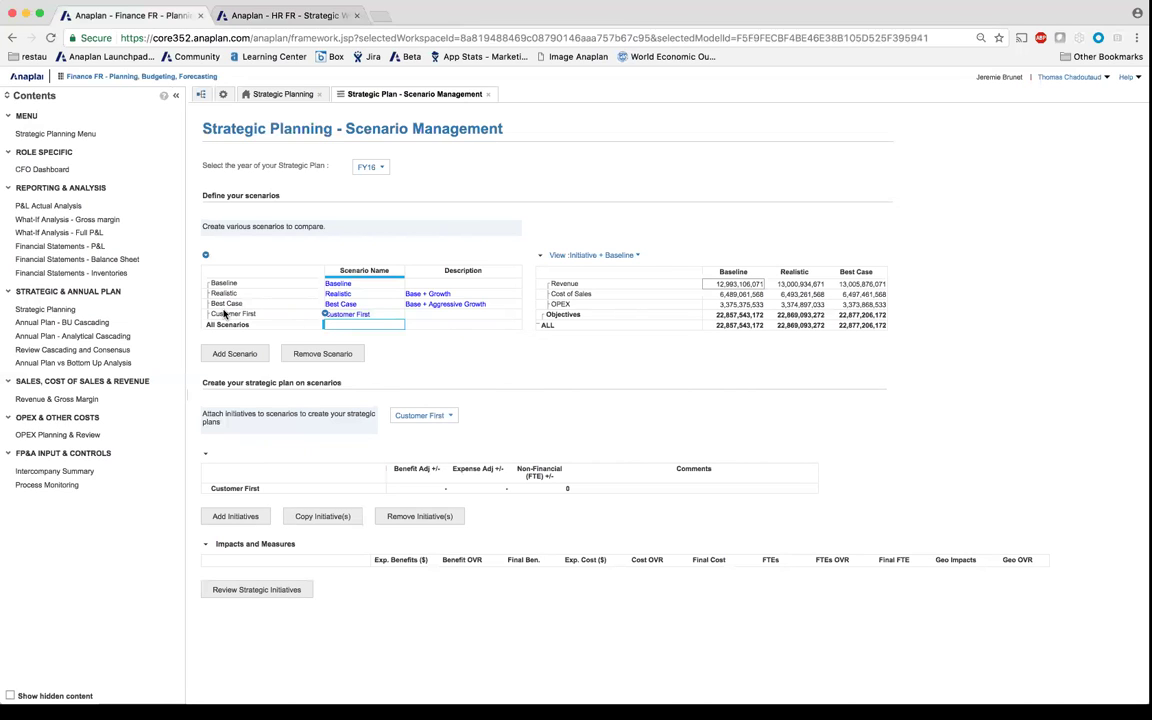
# Add the Customer Satisfaction and Enablement of Sales Team initiatives to the Customer First scenario.
pyautogui.click(226, 313)
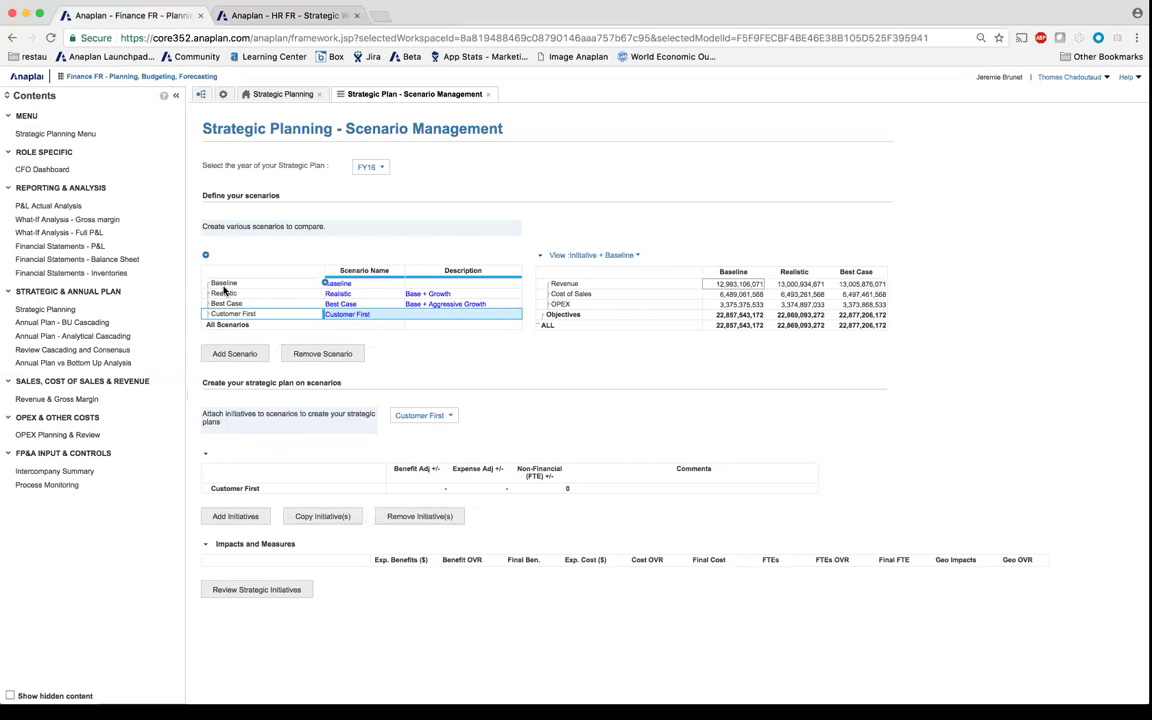
pyautogui.click(236, 516)
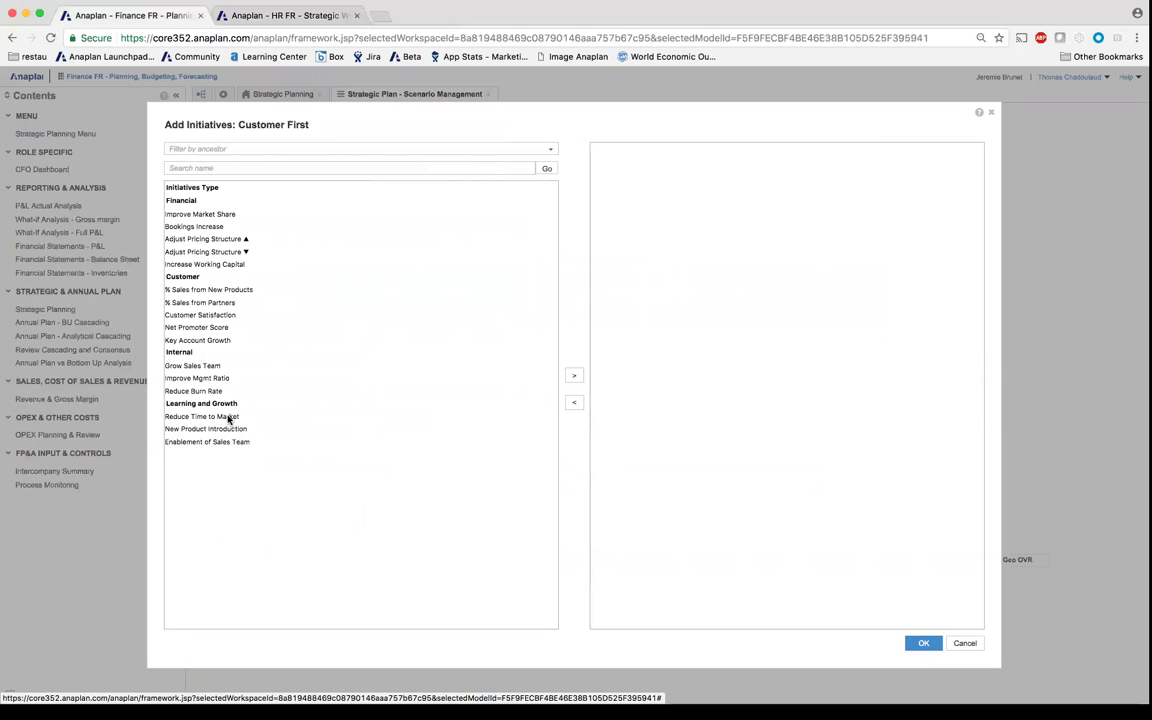
pyautogui.click(206, 316)
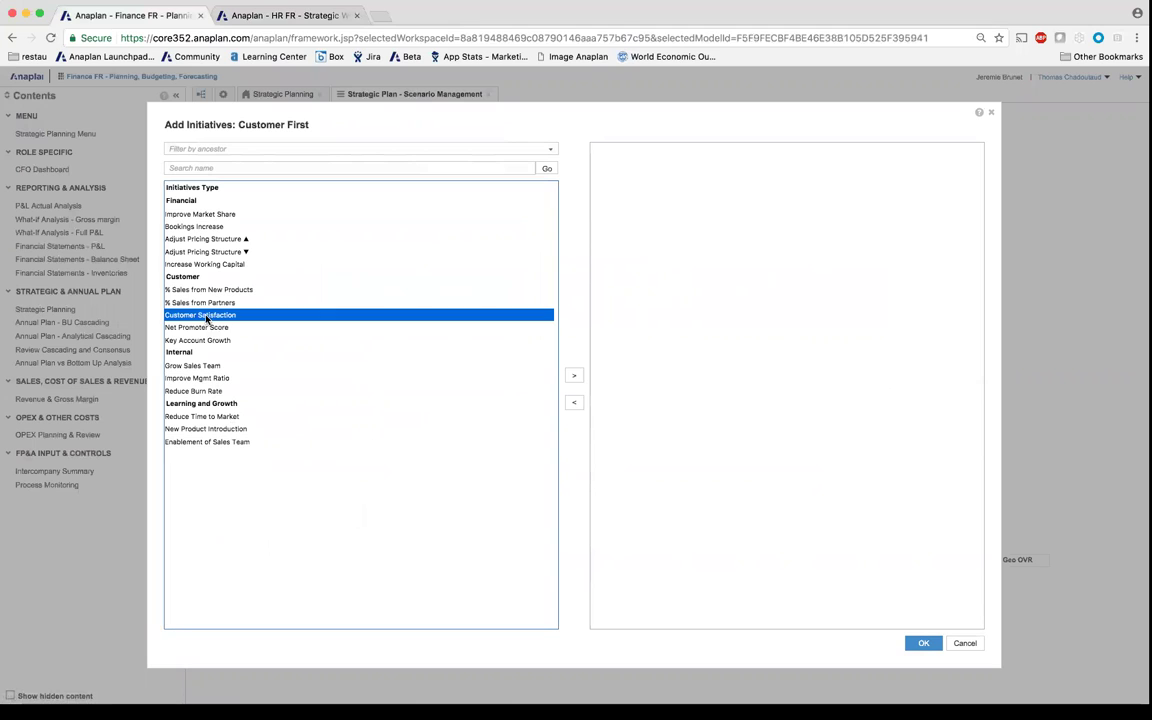
pyautogui.keyDown('super'); pyautogui.click(211, 442); pyautogui.keyUp('super')
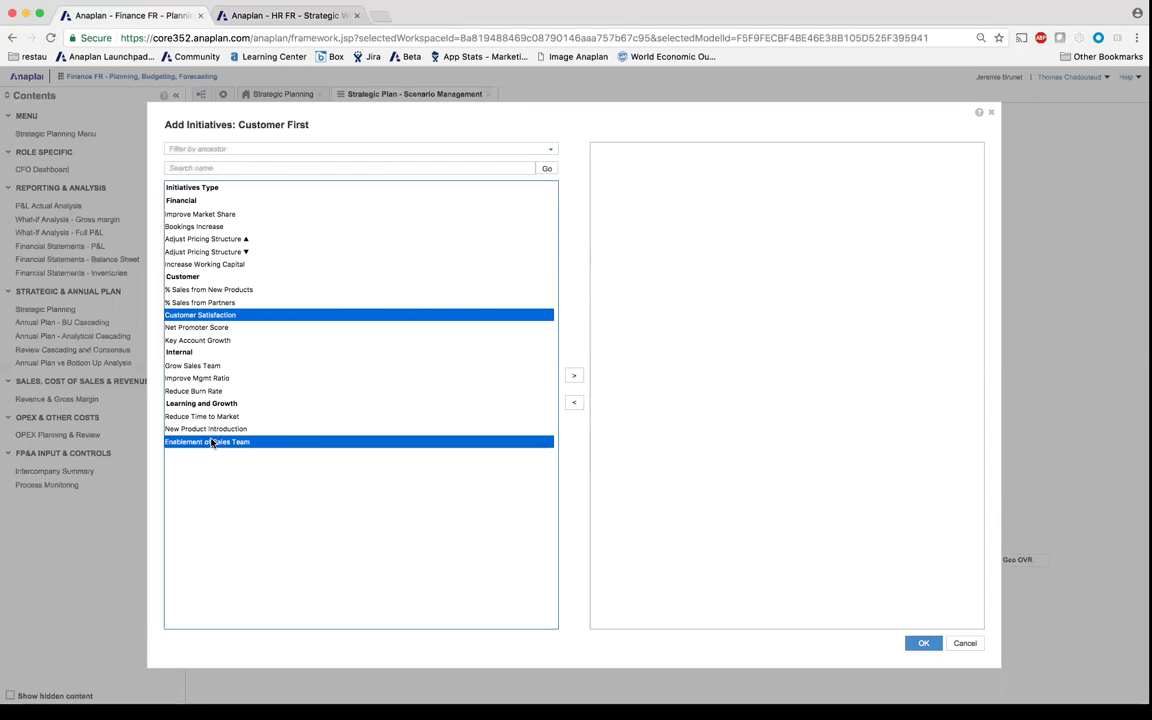
pyautogui.click(574, 376)
pyautogui.click(930, 644)
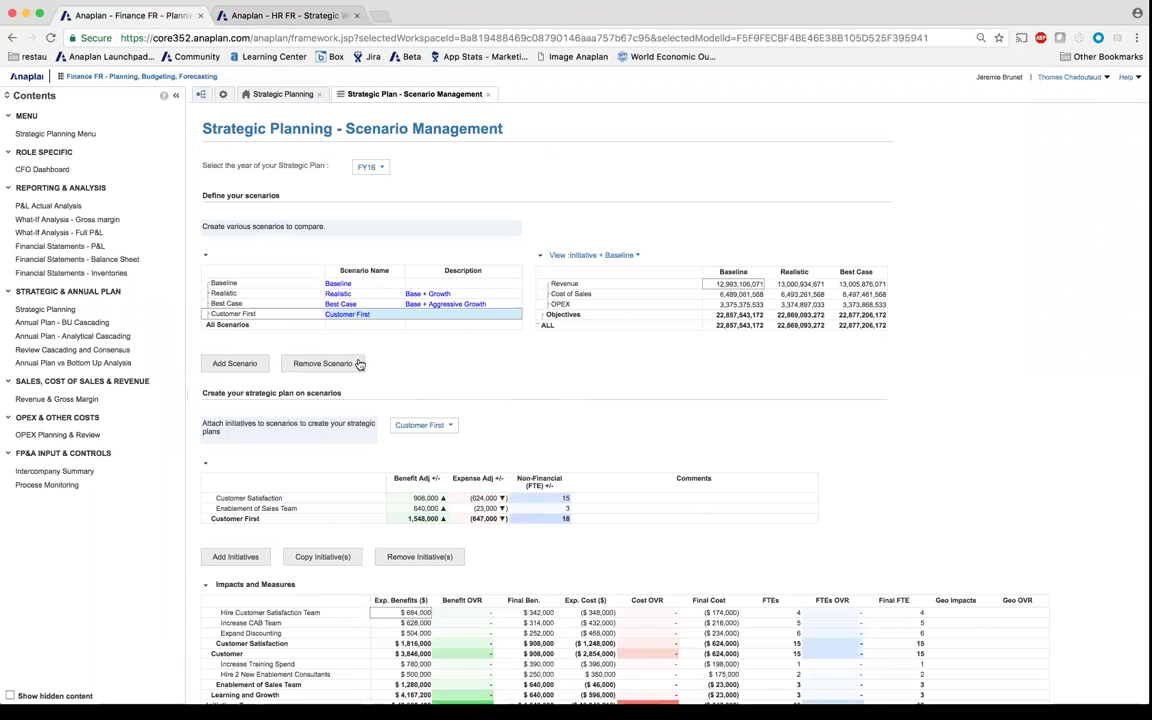
# For the Customer Satisfaction initiative, override Hire Customer Satisfaction Team's benefit with 500000 and its cost with 300000.
pyautogui.click(231, 499)
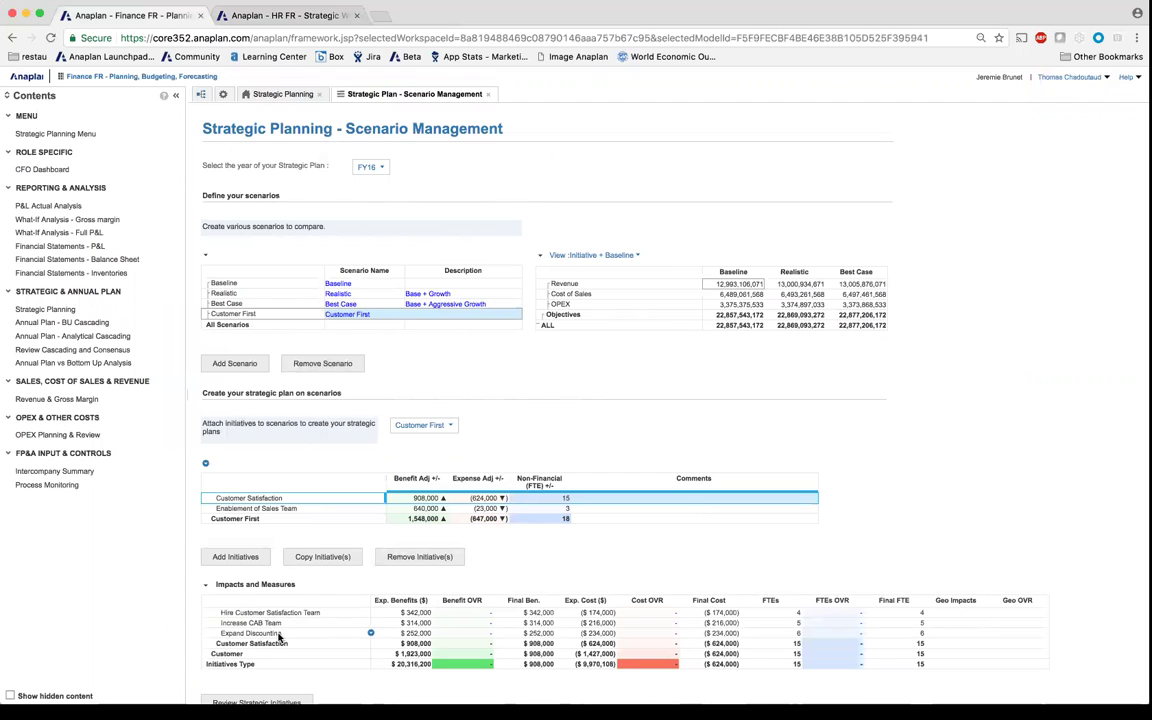
pyautogui.click(466, 613)
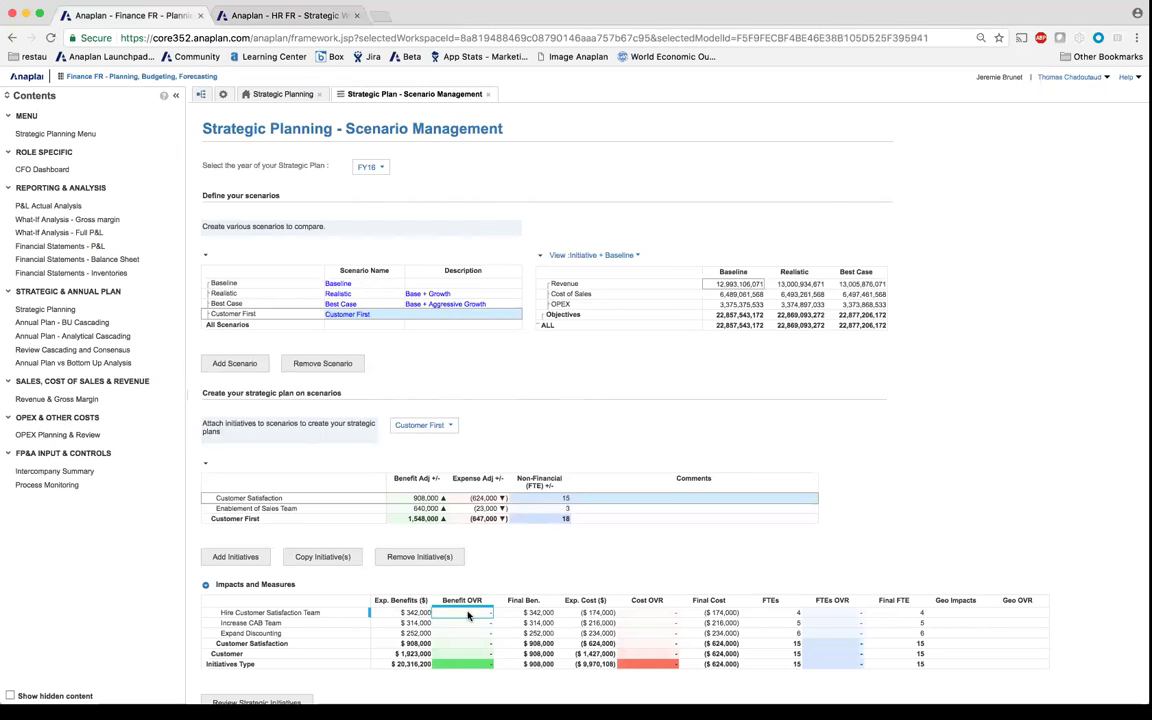
pyautogui.write('500000')
pyautogui.press('Return')
pyautogui.moveTo(324, 615)
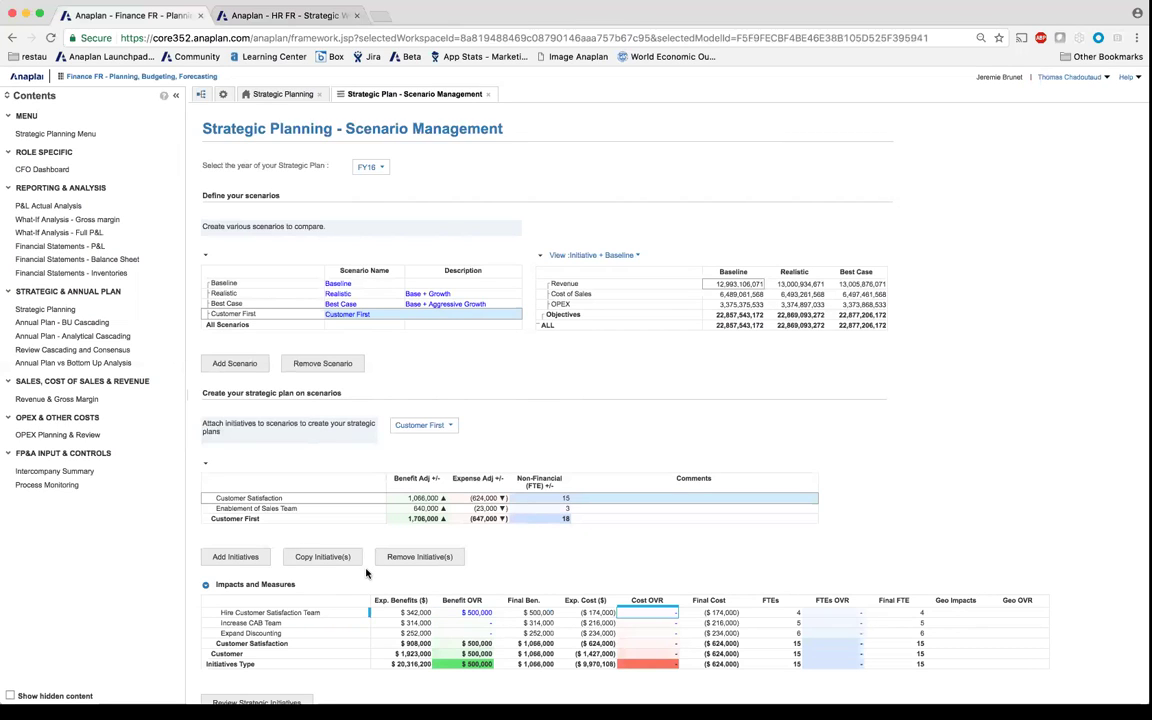
pyautogui.click(655, 613)
pyautogui.write('300000')
pyautogui.press('Return')
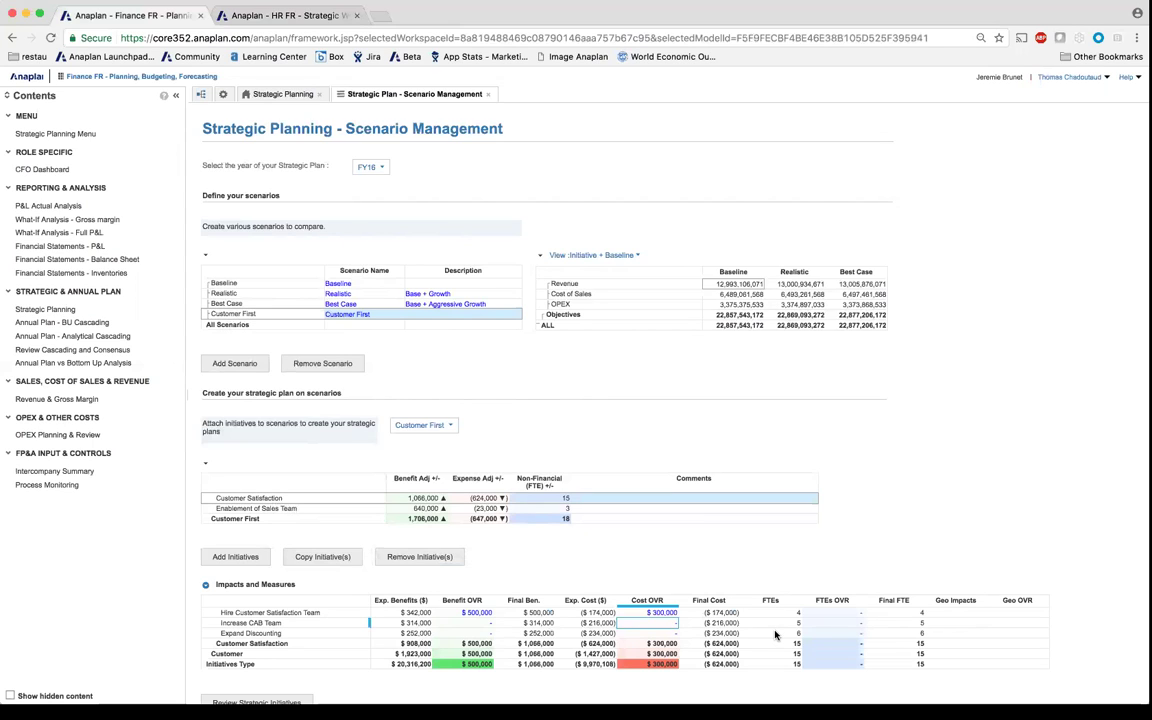
# Override the FTEs of Hire Customer Satisfaction Team with 5 and refresh the Scenario Management dashboard.
pyautogui.click(840, 613)
pyautogui.write('5')
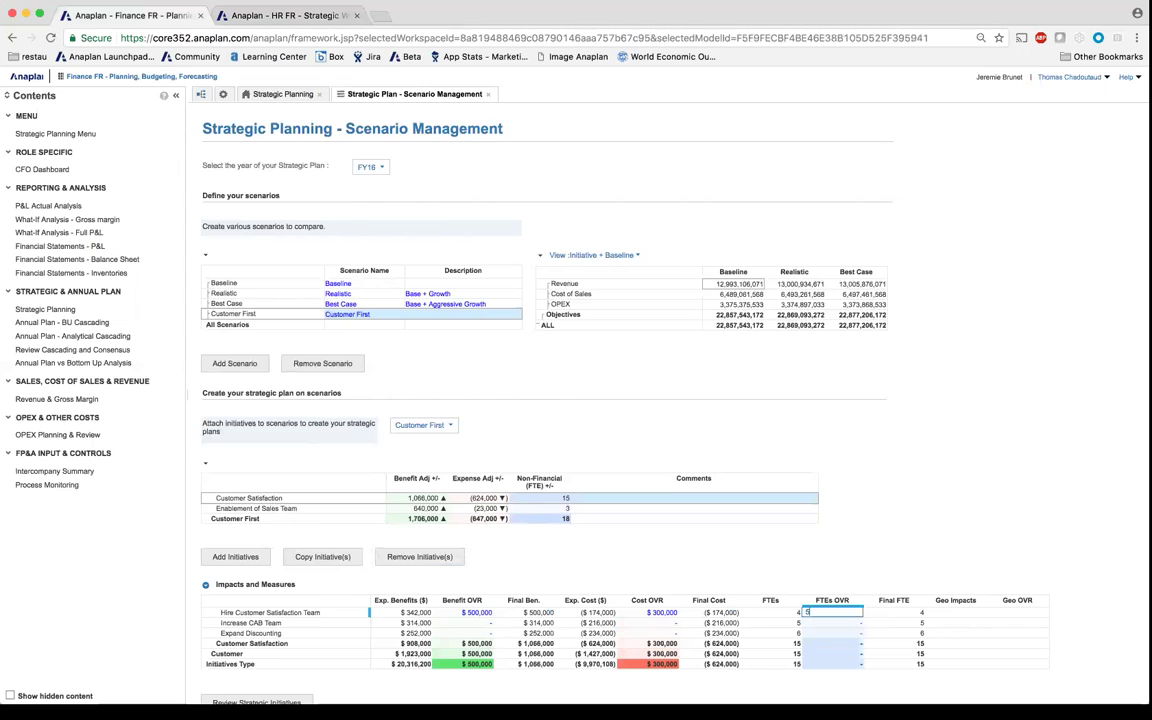
pyautogui.press('Return')
pyautogui.click(340, 94)
pyautogui.click(375, 110)
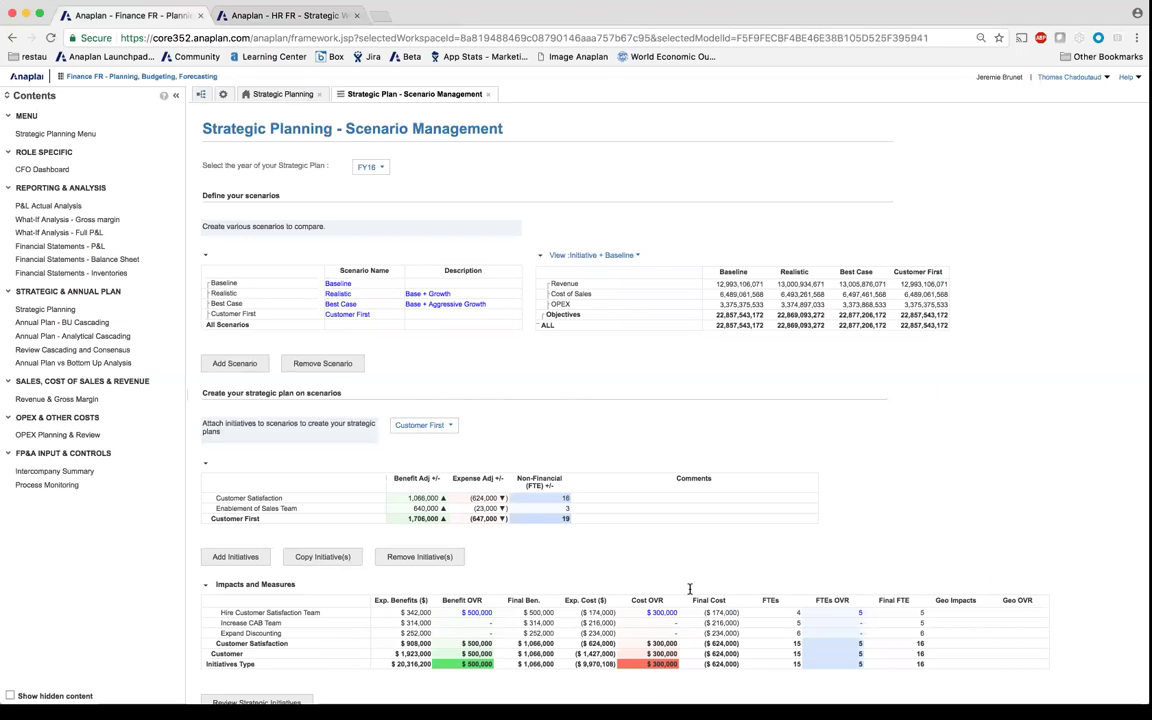
# Set the geography override of Hire Customer Satisfaction Team to Americas.
pyautogui.click(1025, 614)
pyautogui.click(1041, 616)
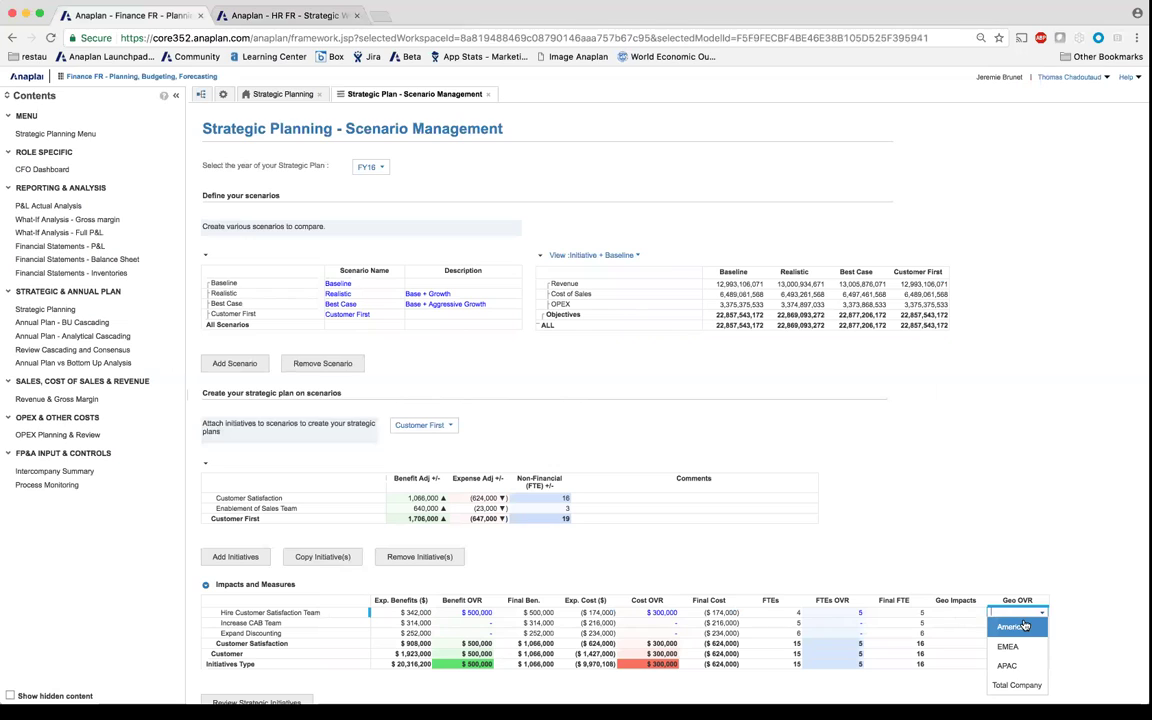
pyautogui.click(1025, 626)
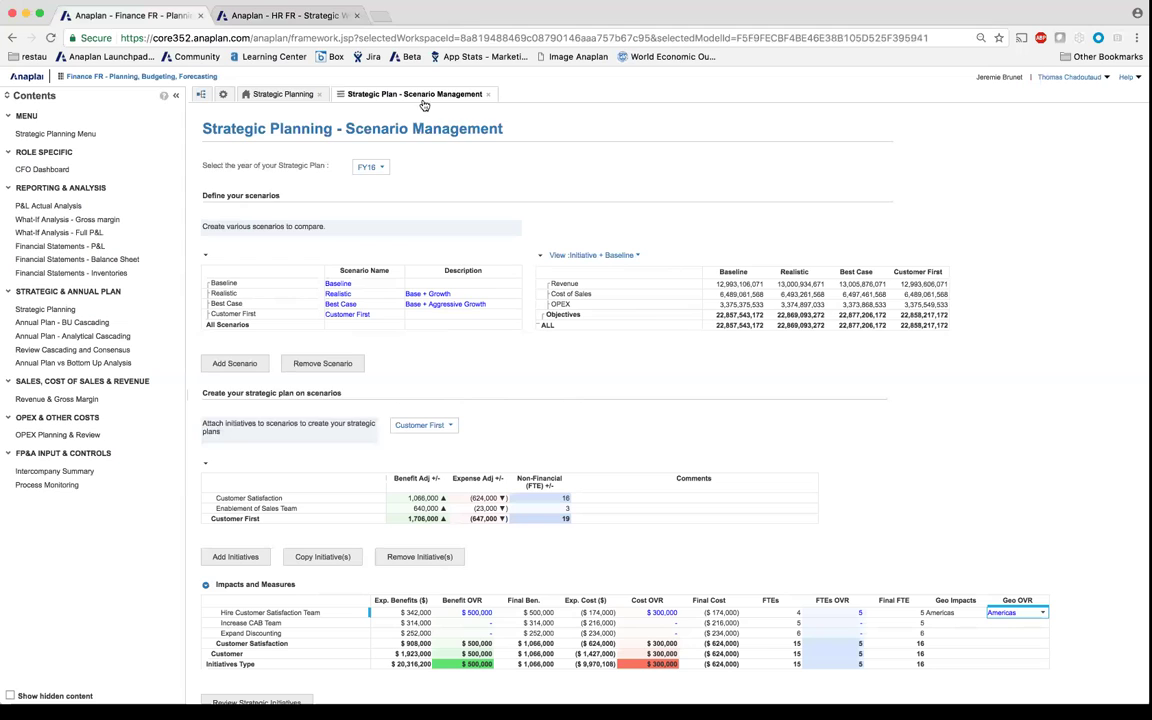
# Review the Customer First figures on the Strategic Planning dashboard and view the Annual Plan - BU Cascading dashboard.
pyautogui.click(286, 94)
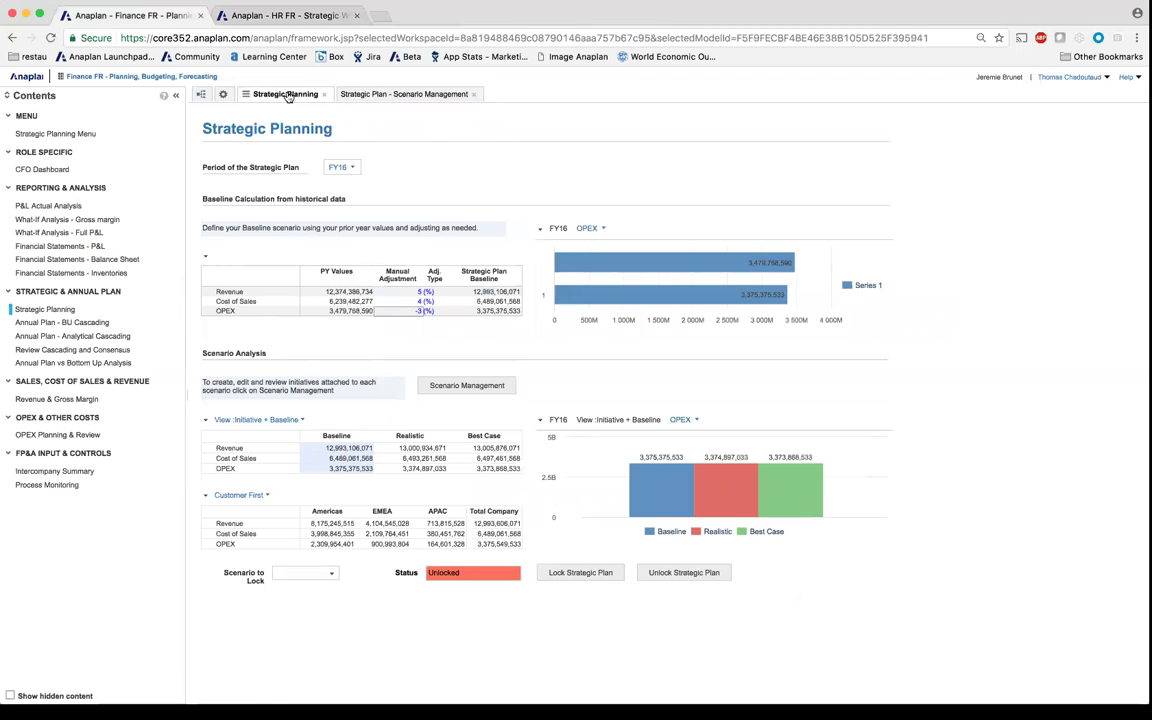
pyautogui.click(74, 323)
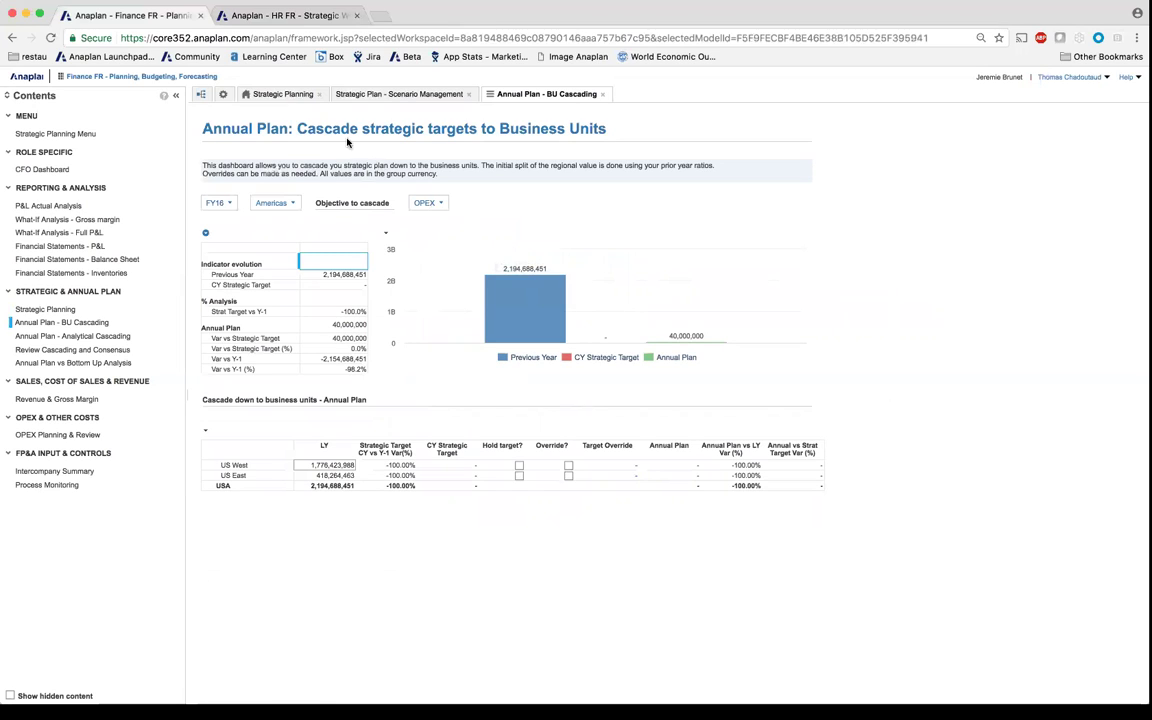
# Return to Strategic Planning, choose Customer First as the scenario to lock, and run the Lock Strategic Plan process.
pyautogui.click(283, 95)
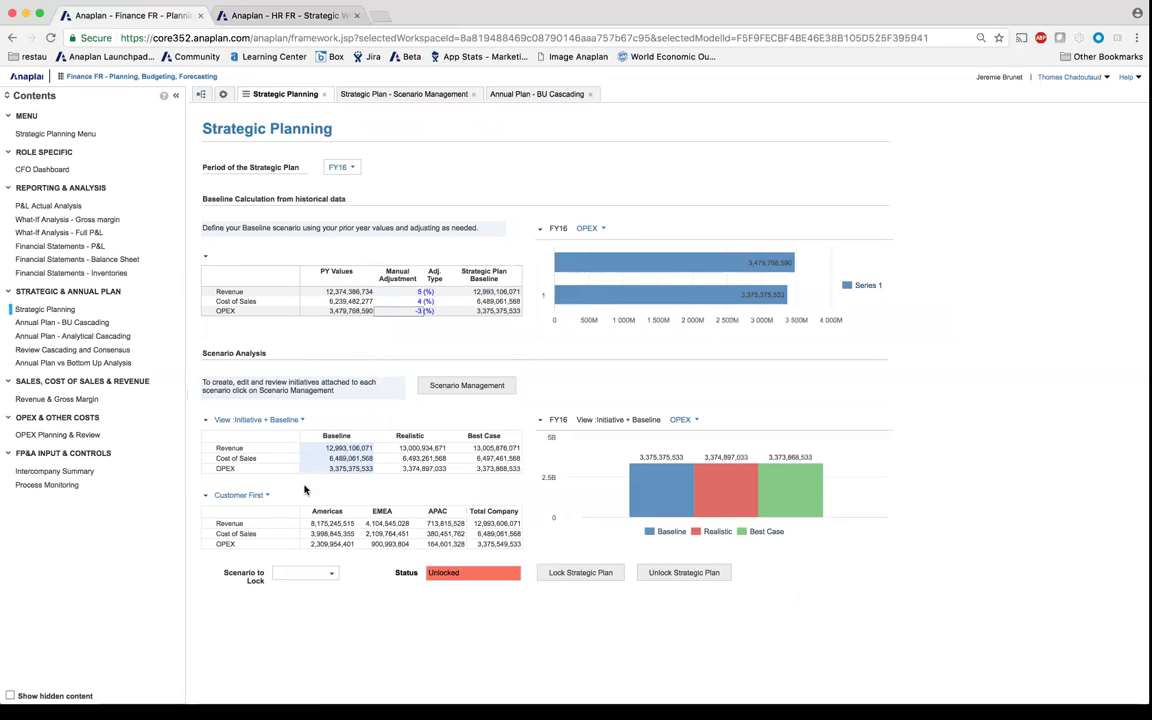
pyautogui.click(331, 578)
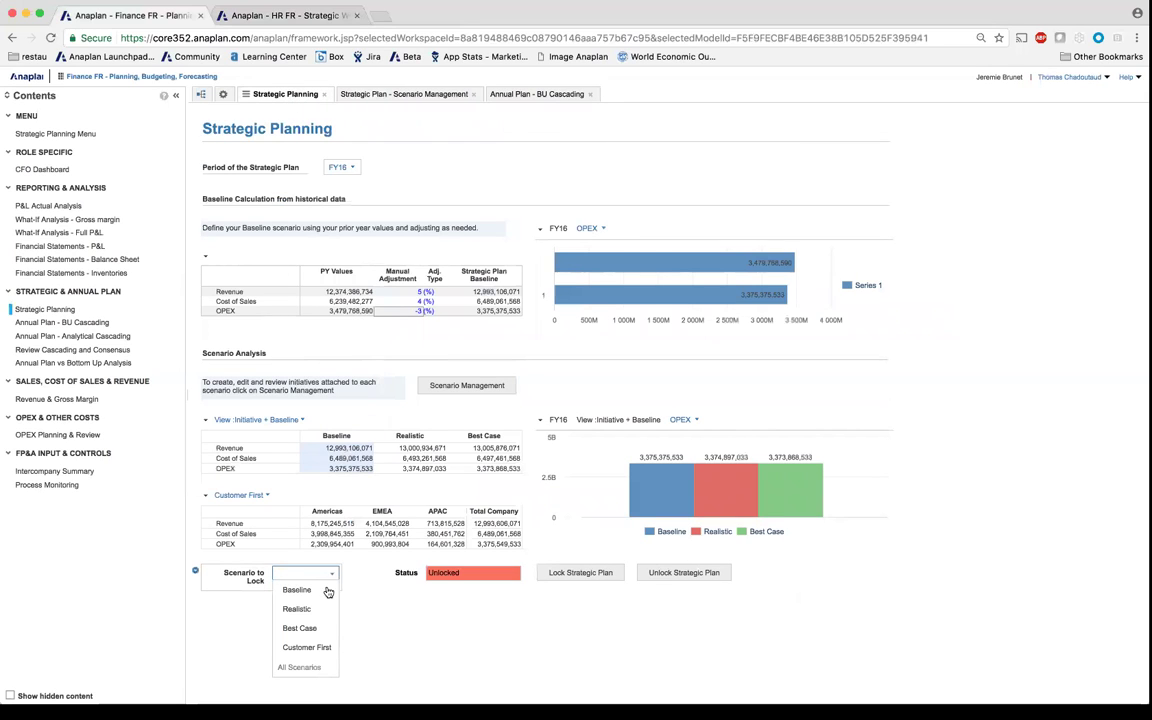
pyautogui.click(322, 648)
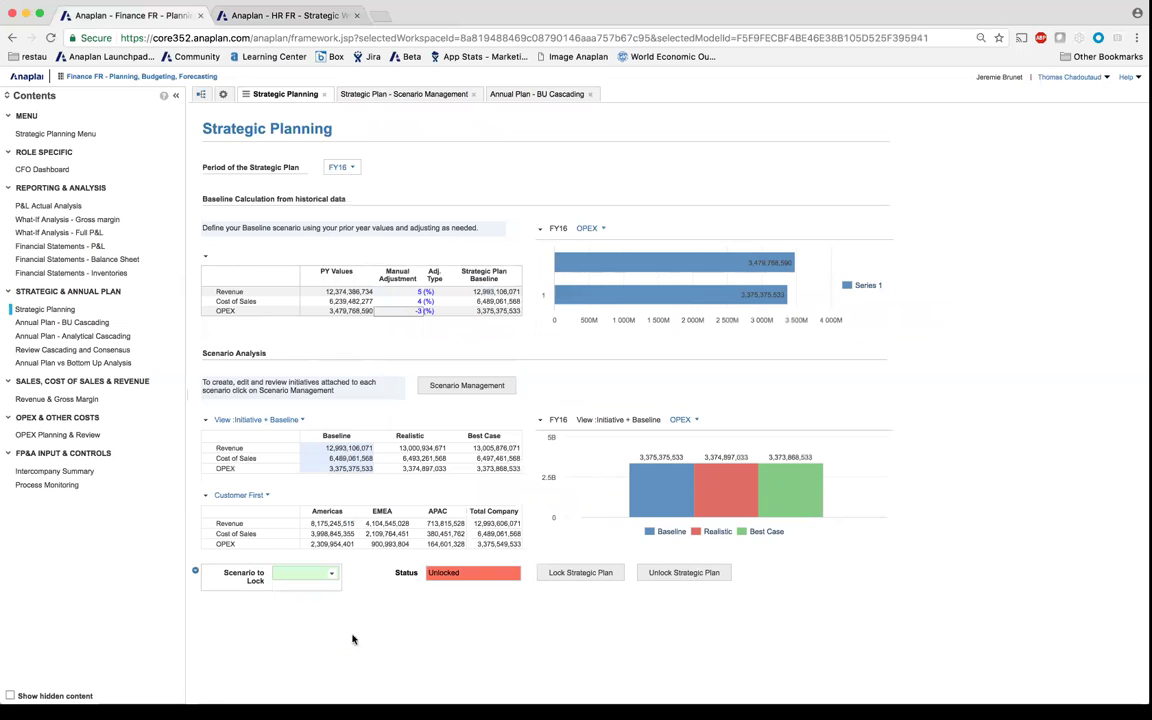
pyautogui.click(590, 578)
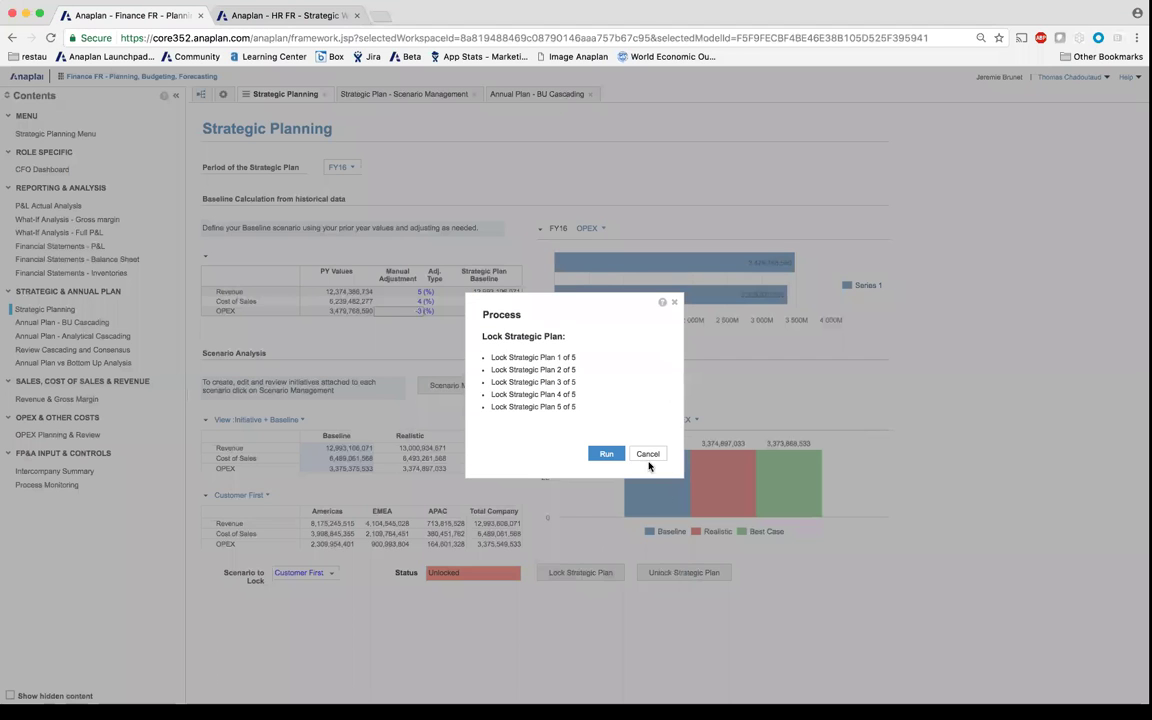
pyautogui.click(611, 454)
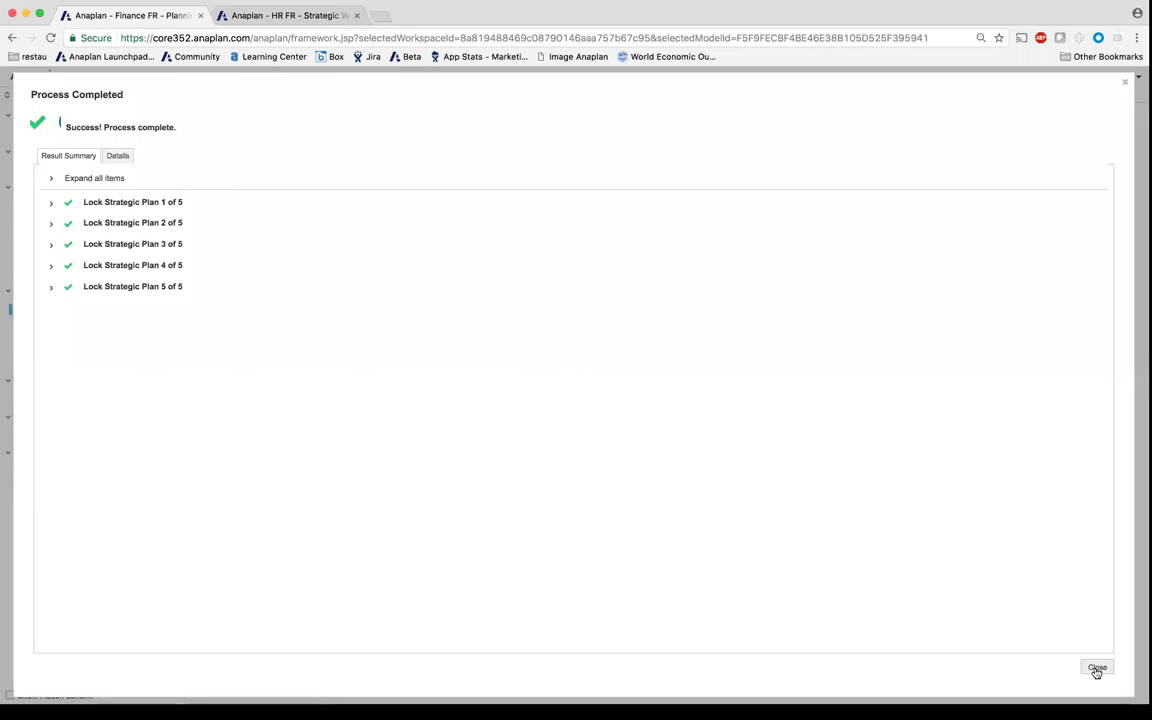
pyautogui.click(1097, 668)
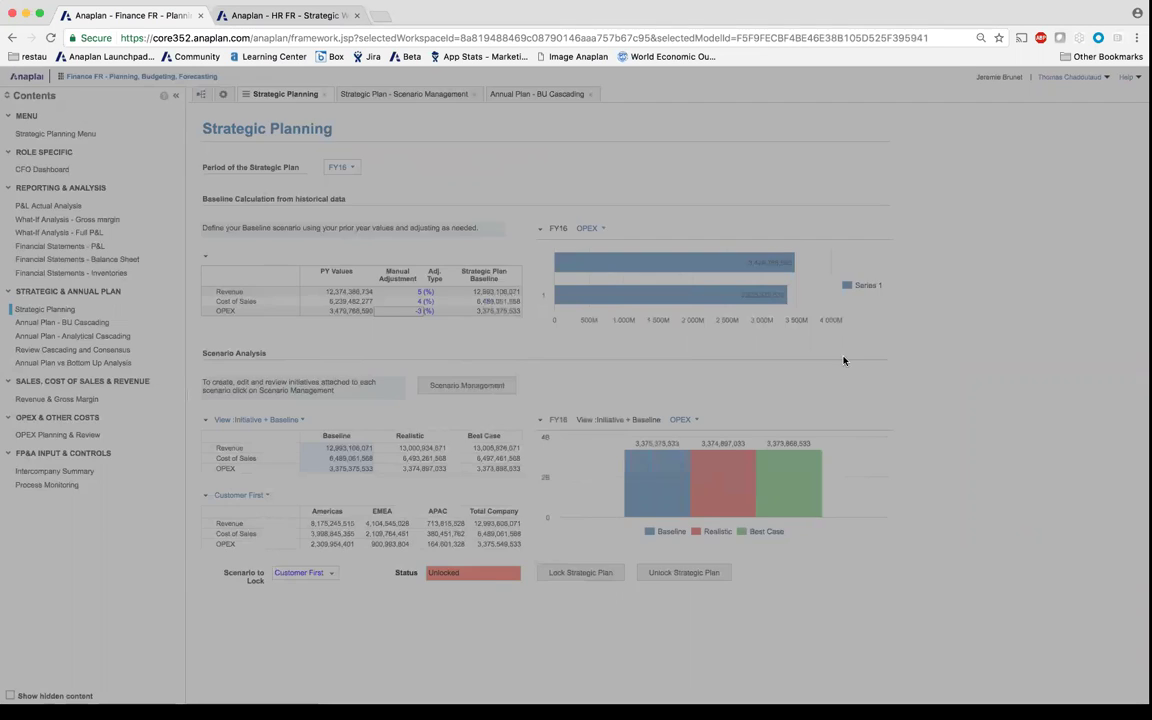
# On the Annual Plan - BU Cascading dashboard, enter a target override of 2,000,000 for US West and activate its override.
pyautogui.click(522, 95)
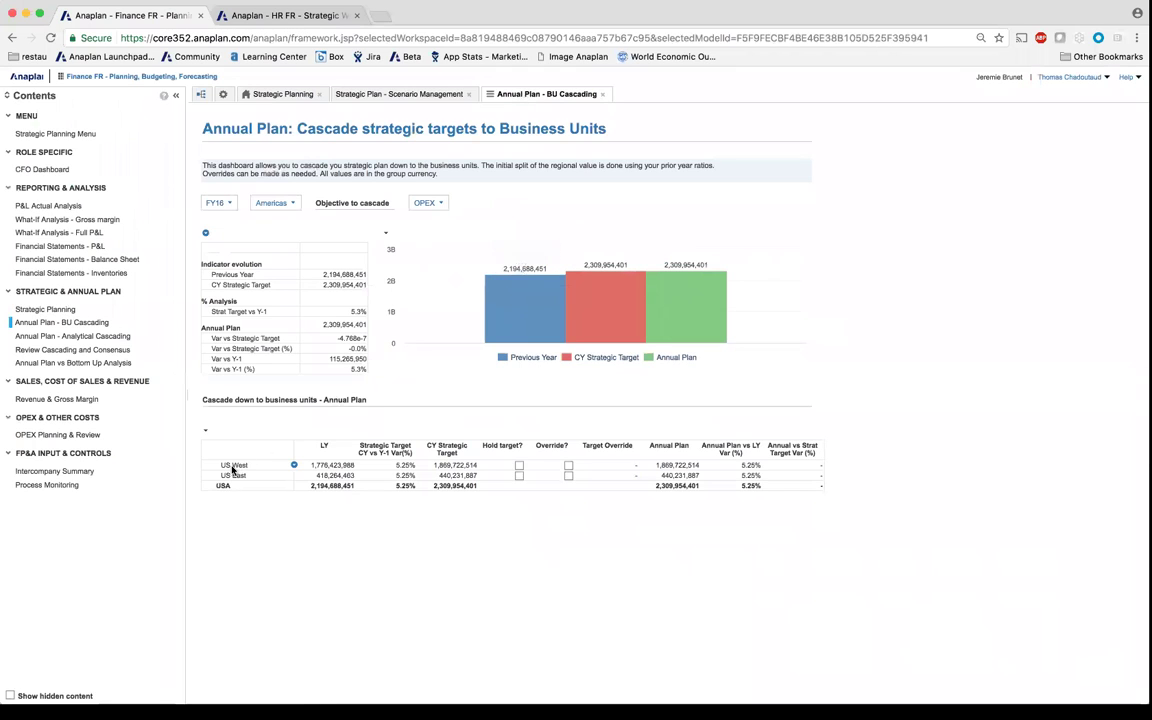
pyautogui.click(233, 467)
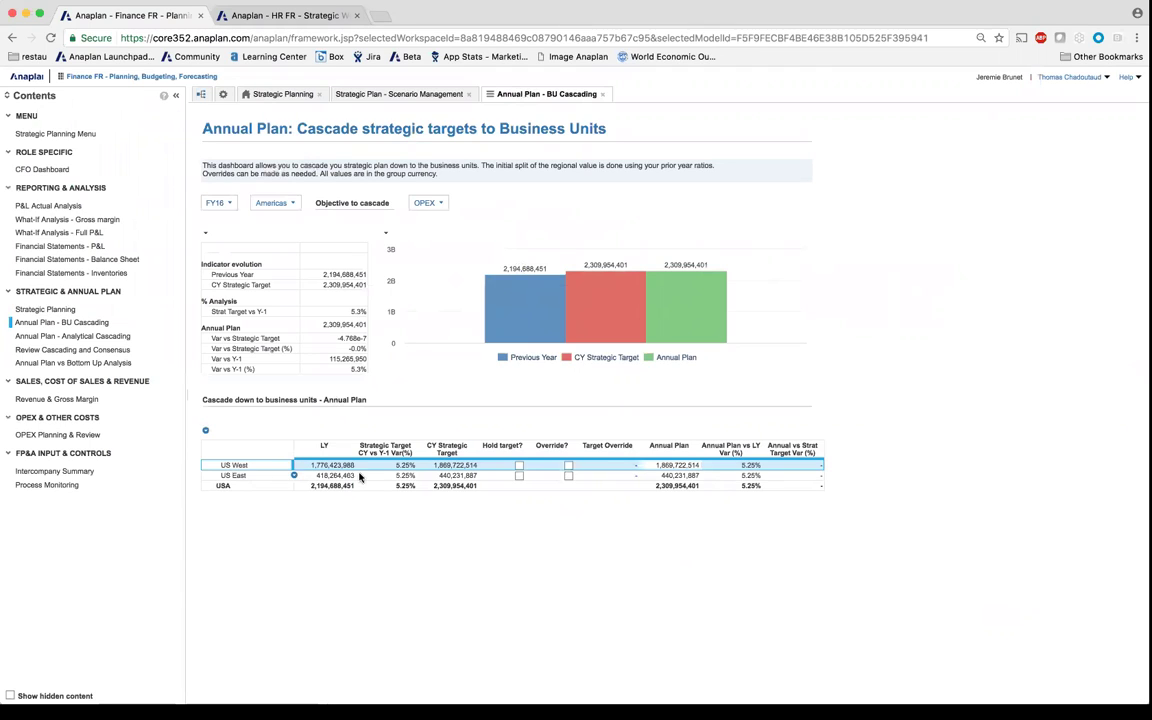
pyautogui.click(610, 466)
pyautogui.write('2000000')
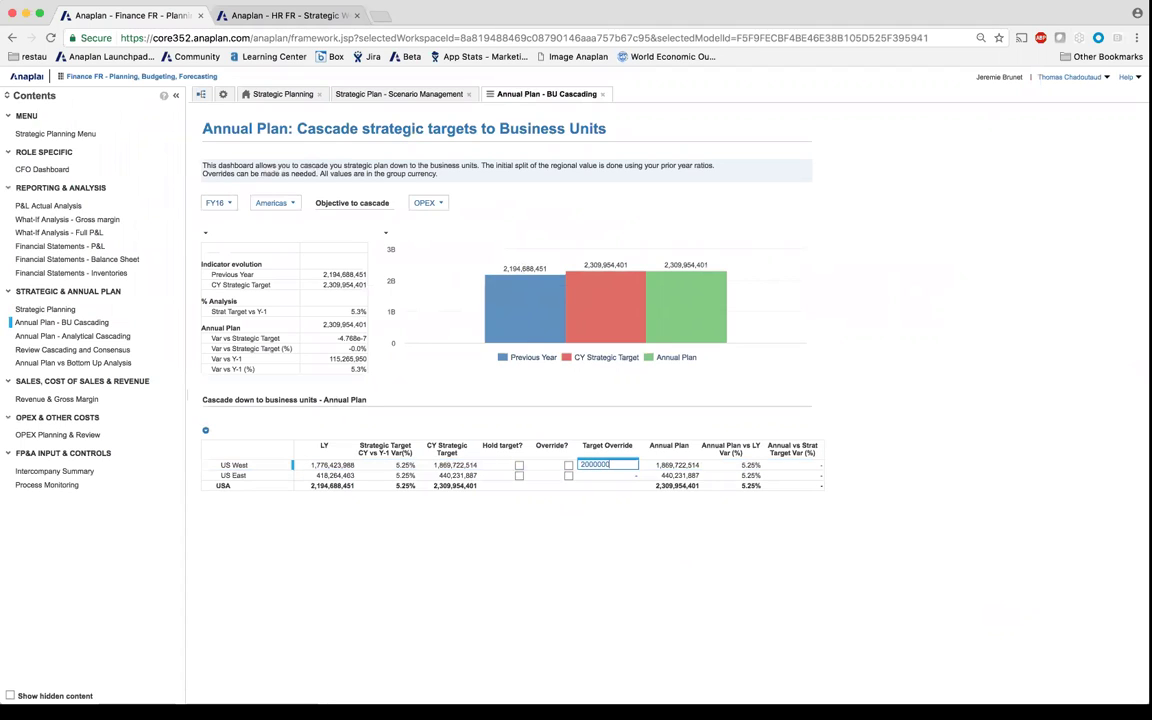
pyautogui.press('Return')
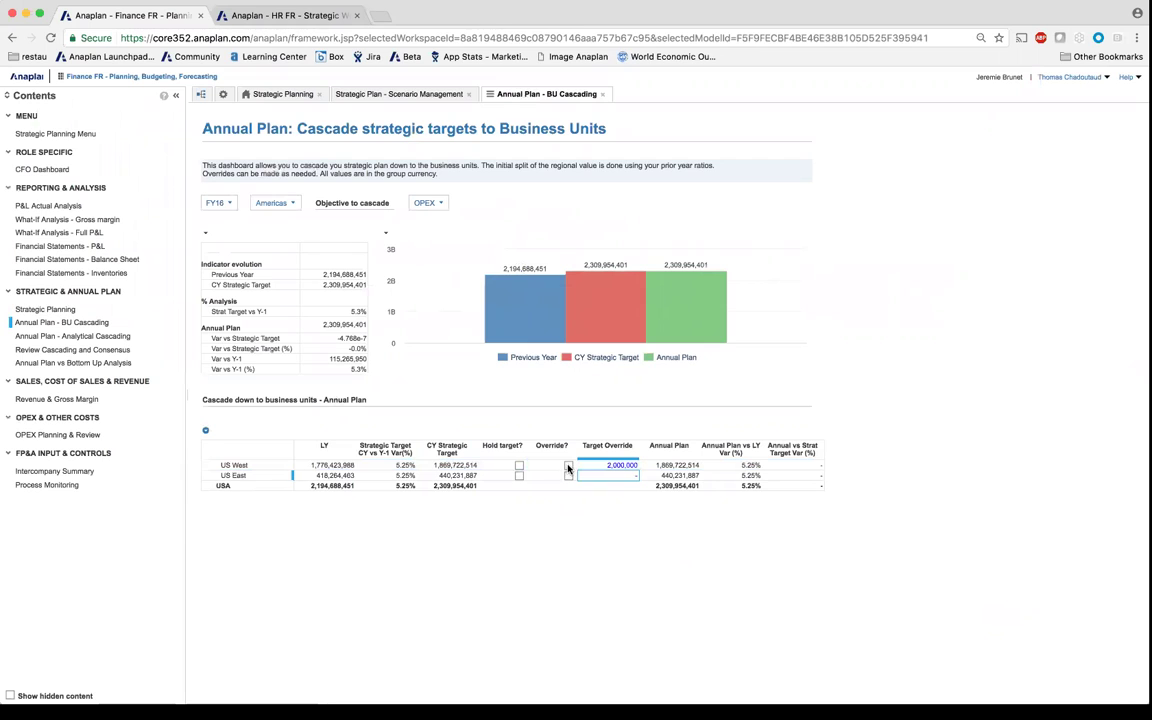
pyautogui.click(568, 467)
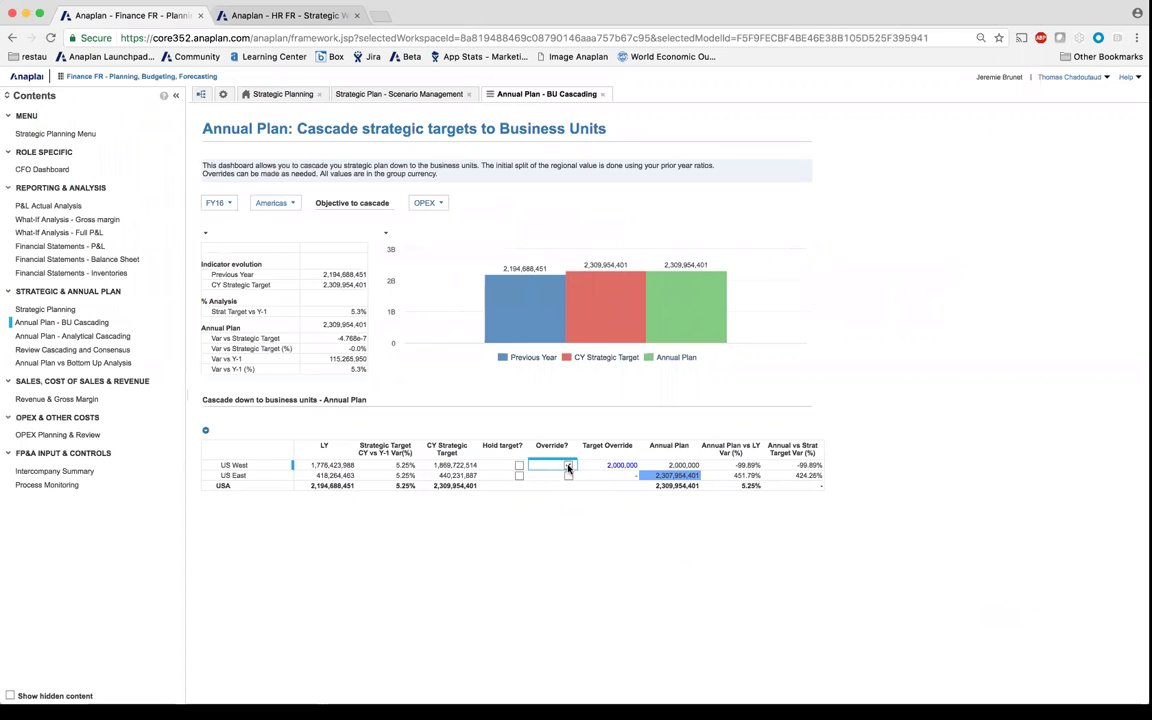
# Switch to the HR Strategic Workforce Planning model and run Import initiatives & FTE on the Business Initiative Planning dashboard.
pyautogui.click(289, 16)
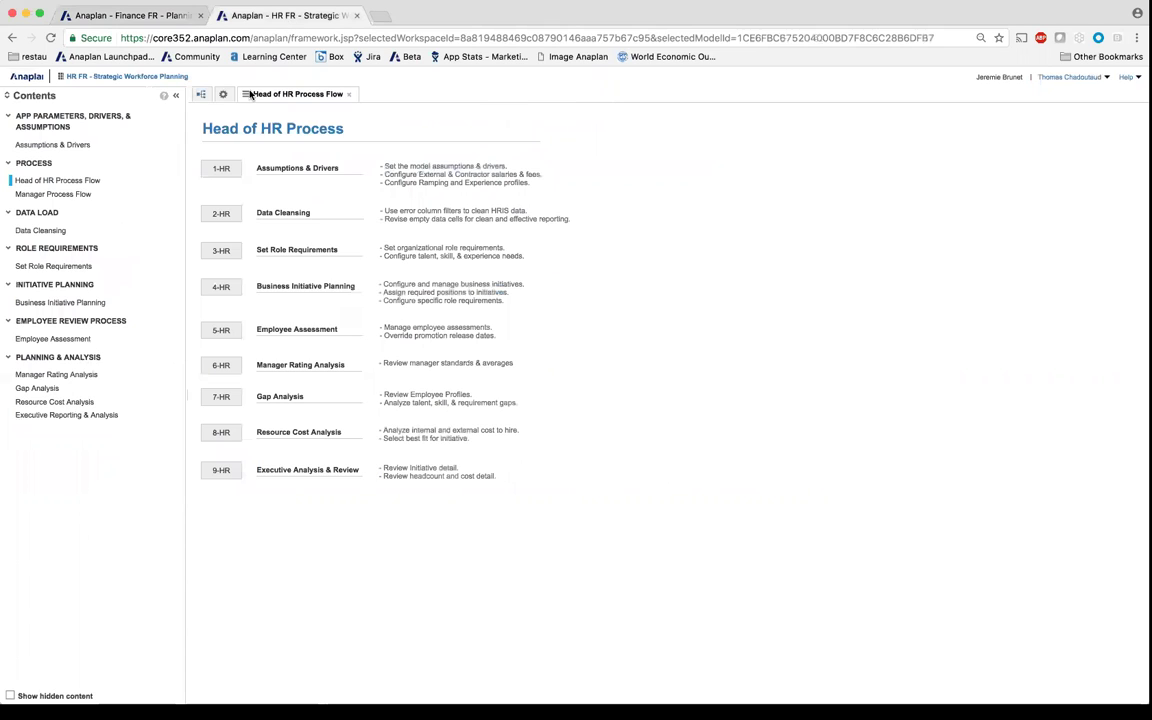
pyautogui.click(221, 288)
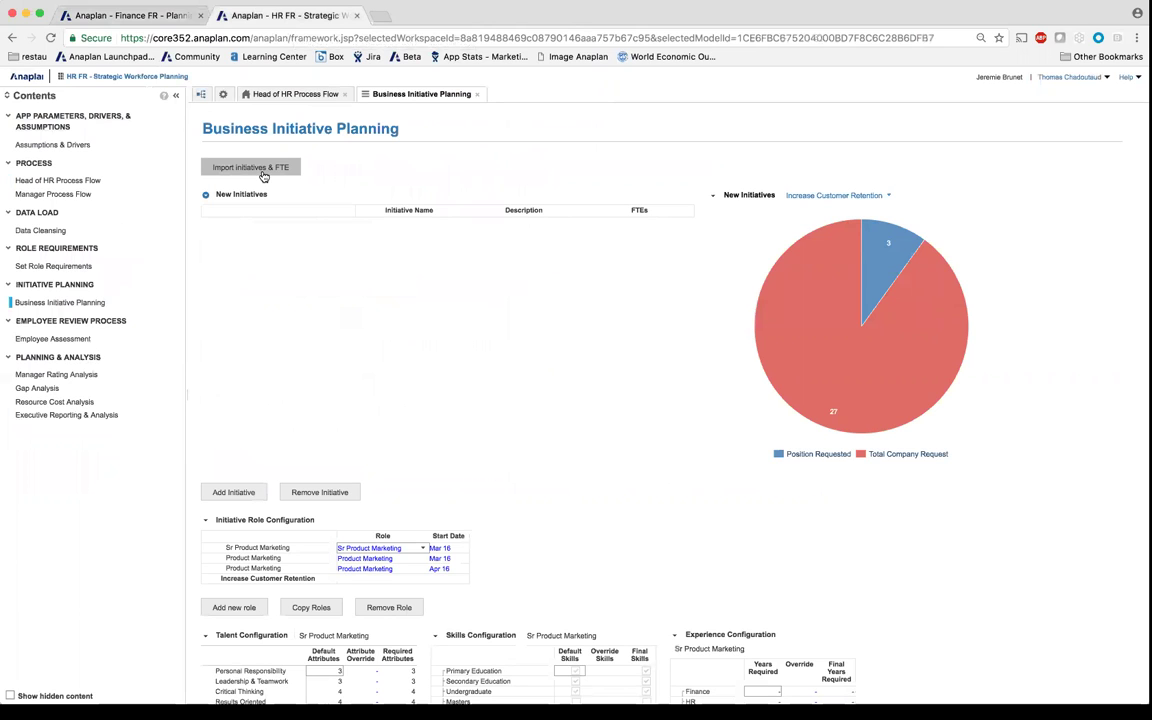
pyautogui.click(263, 176)
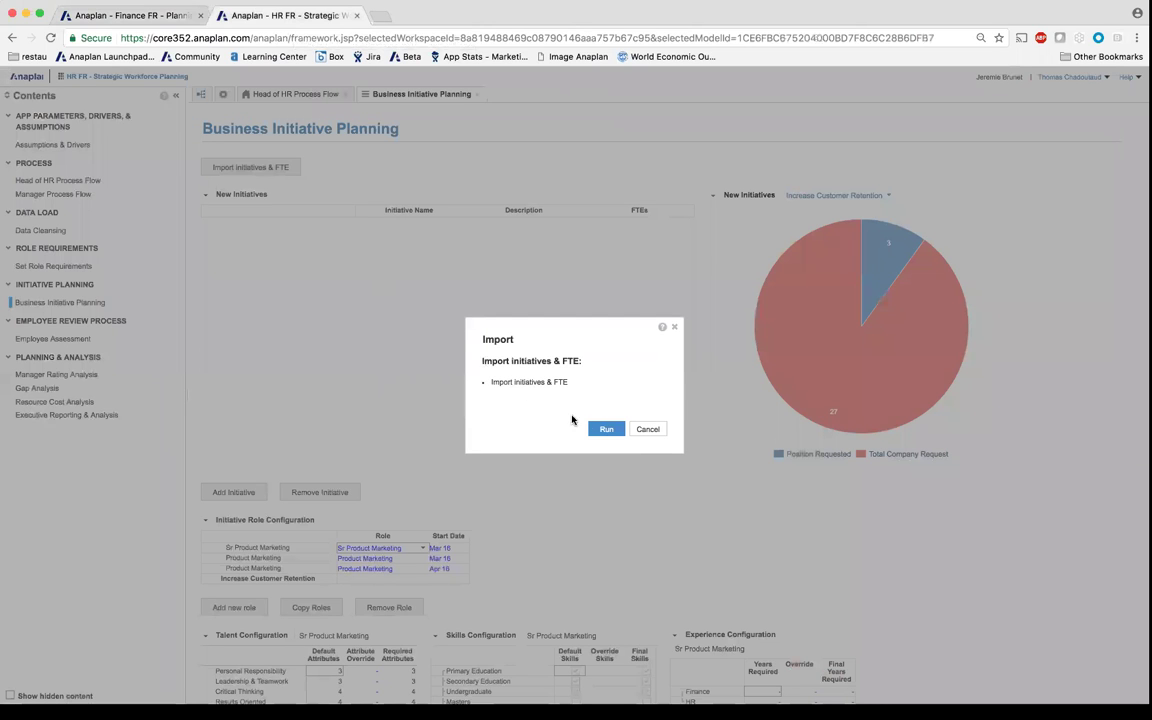
pyautogui.click(605, 430)
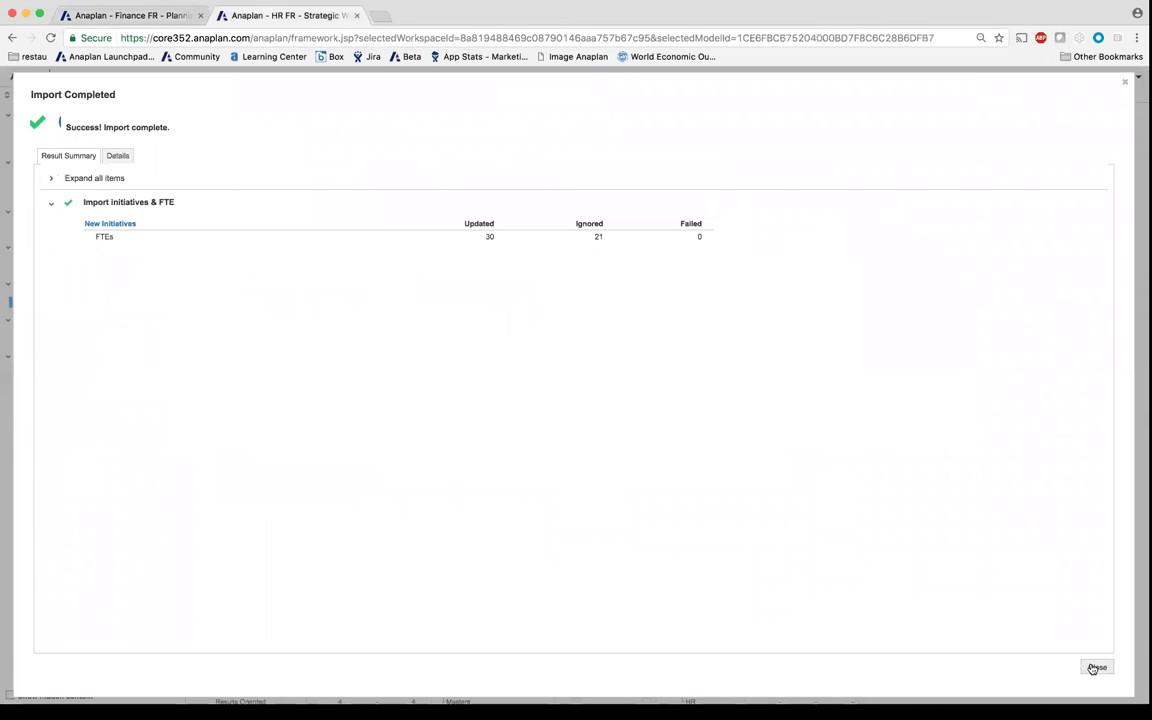
pyautogui.click(1093, 667)
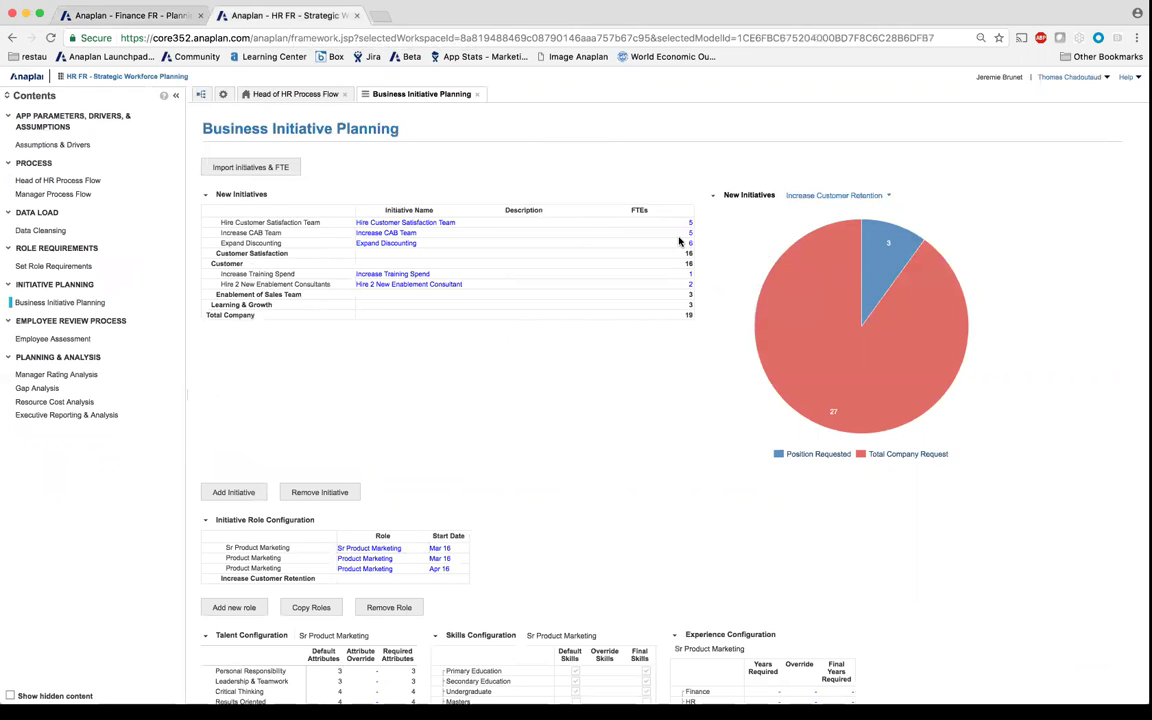
# Show the role configuration of Hire Customer Satisfaction Team and add a new role to this initiative.
pyautogui.click(244, 254)
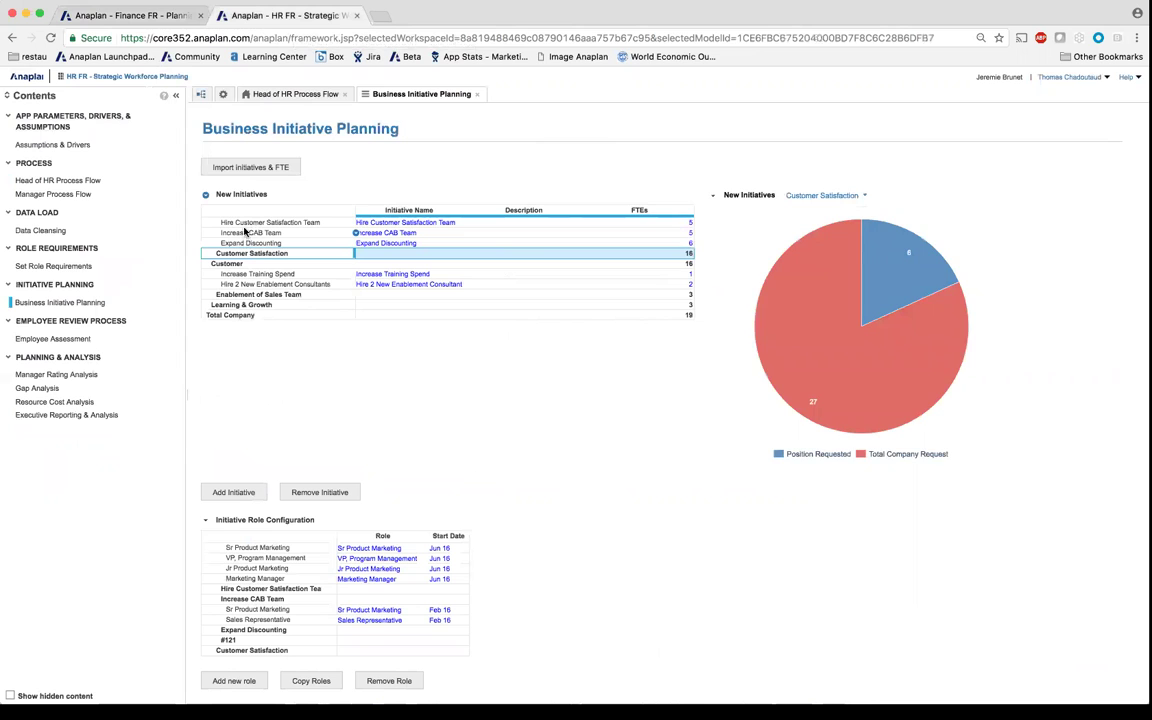
pyautogui.click(246, 223)
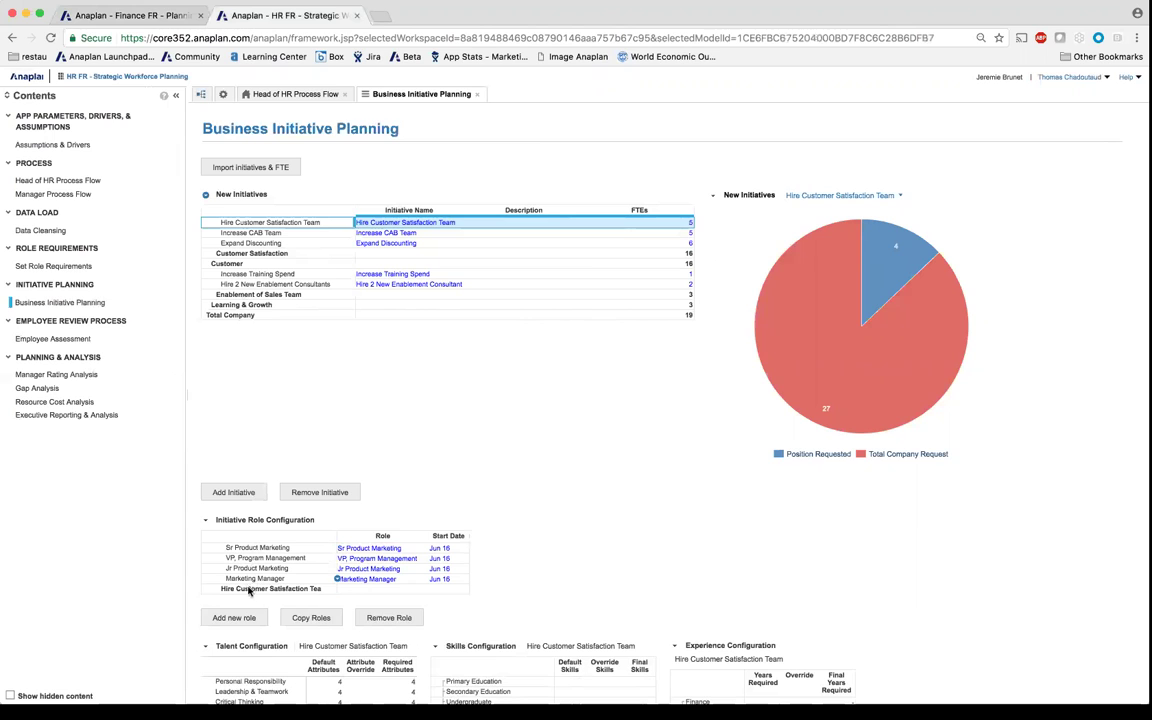
pyautogui.click(252, 588)
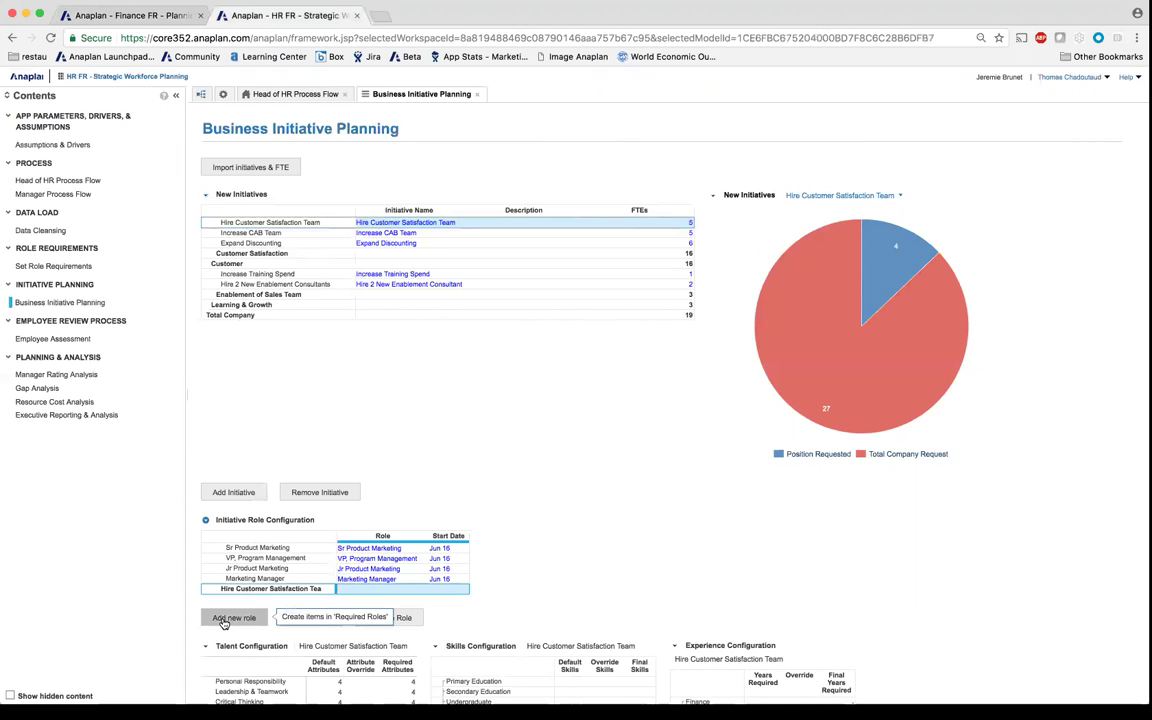
pyautogui.click(224, 620)
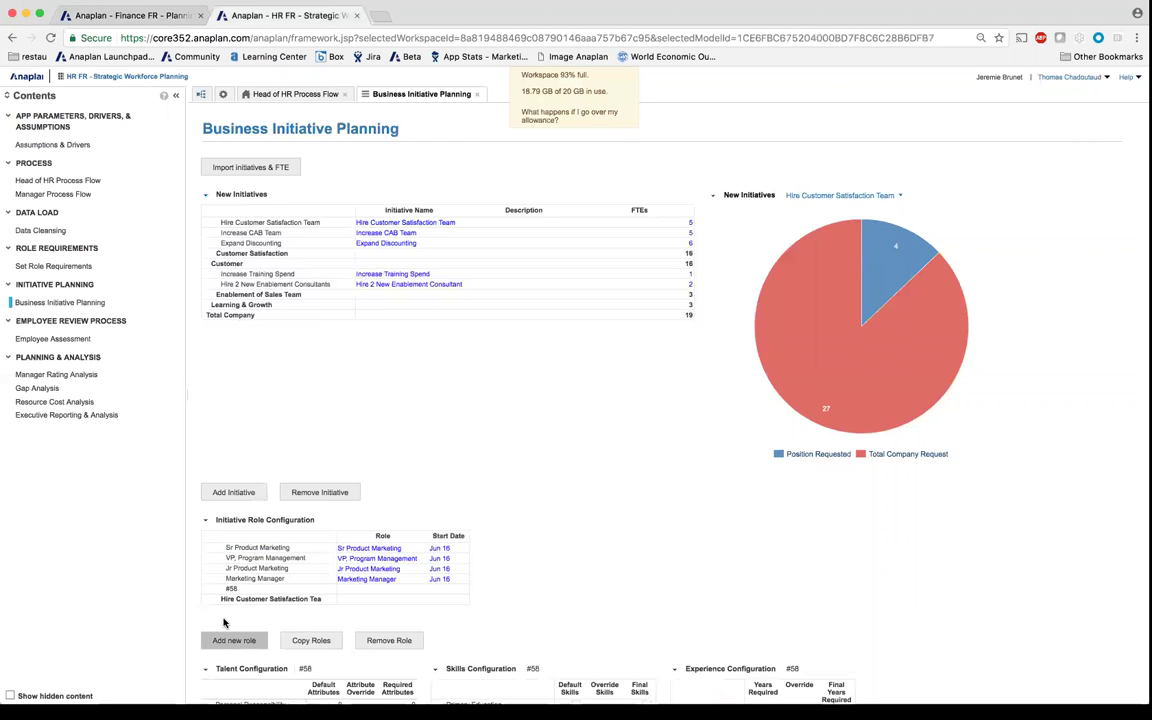
# Define the new role as Jr Product Marketing with a Jun 16 start date.
pyautogui.doubleClick(382, 589)
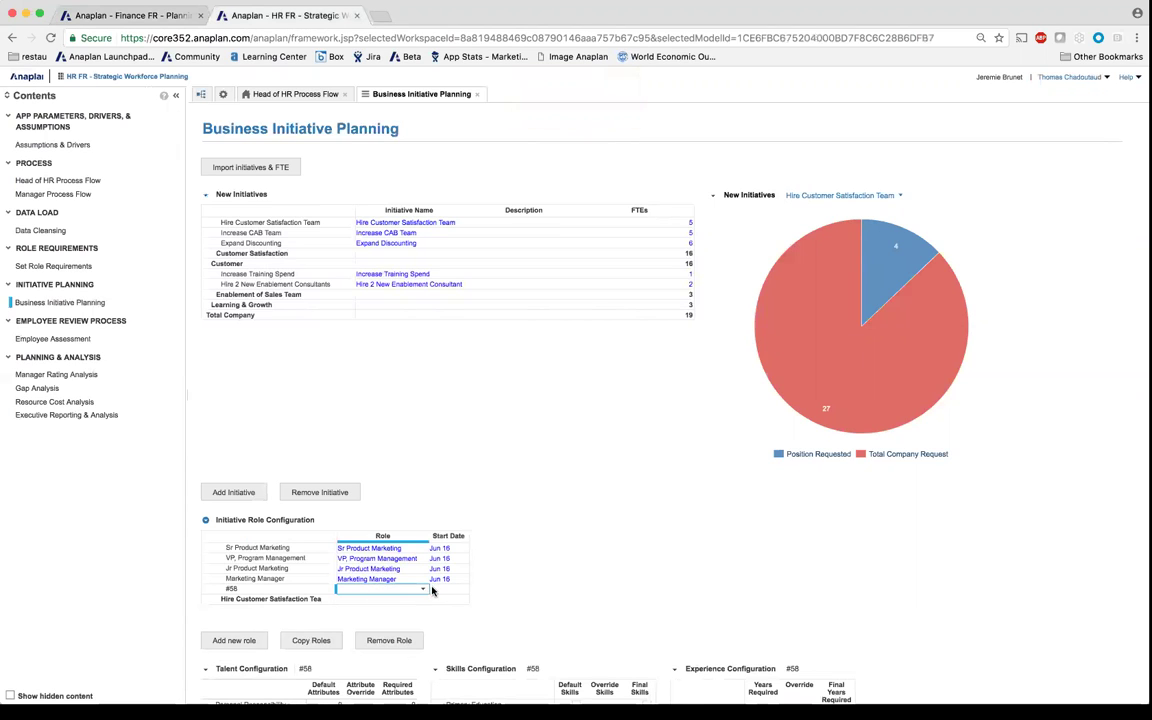
pyautogui.write('Jr HR Specialist')
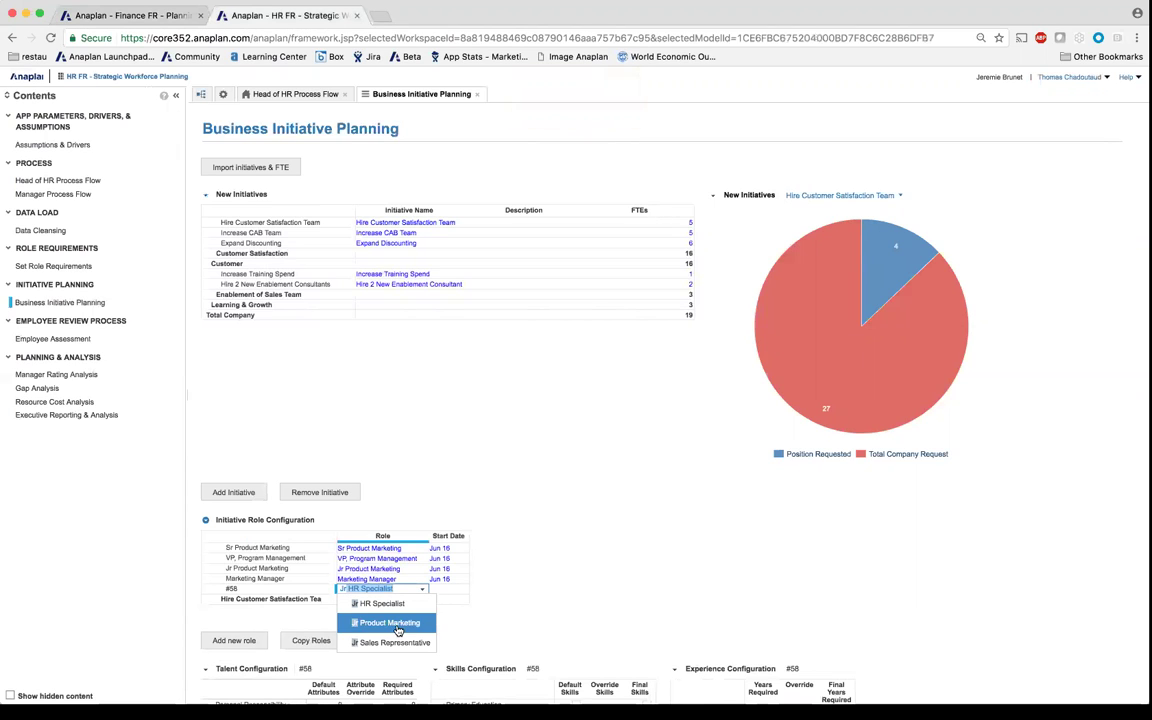
pyautogui.click(398, 626)
pyautogui.click(449, 580)
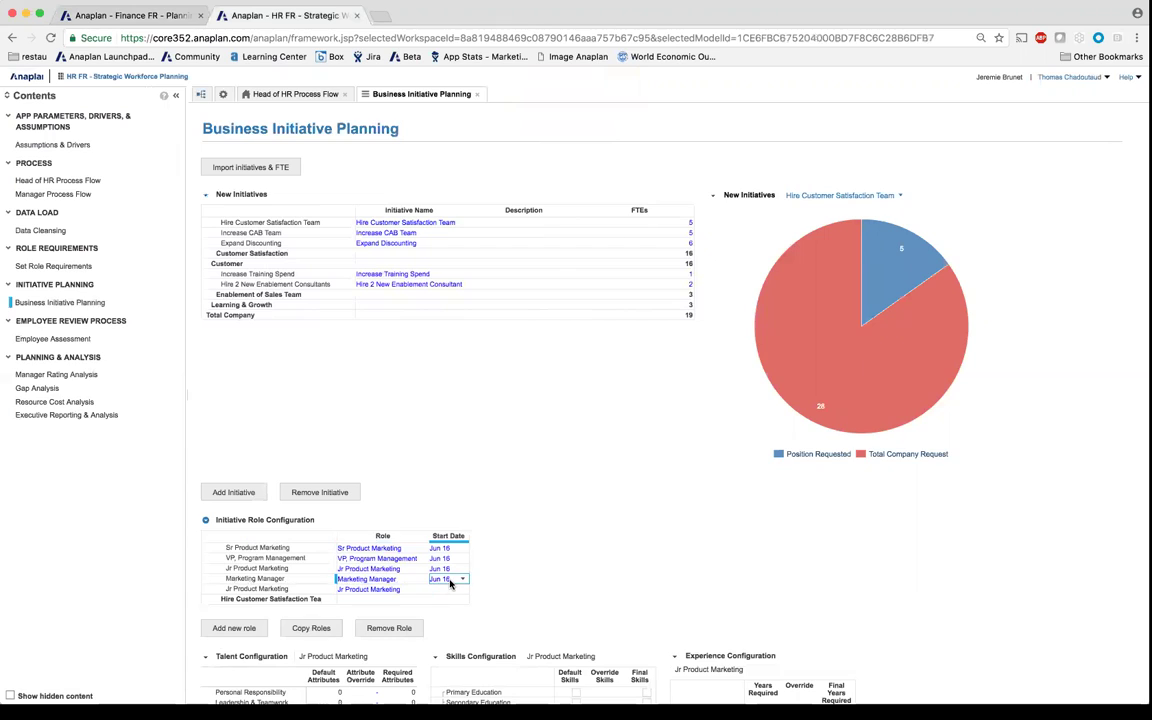
pyautogui.press('Down')
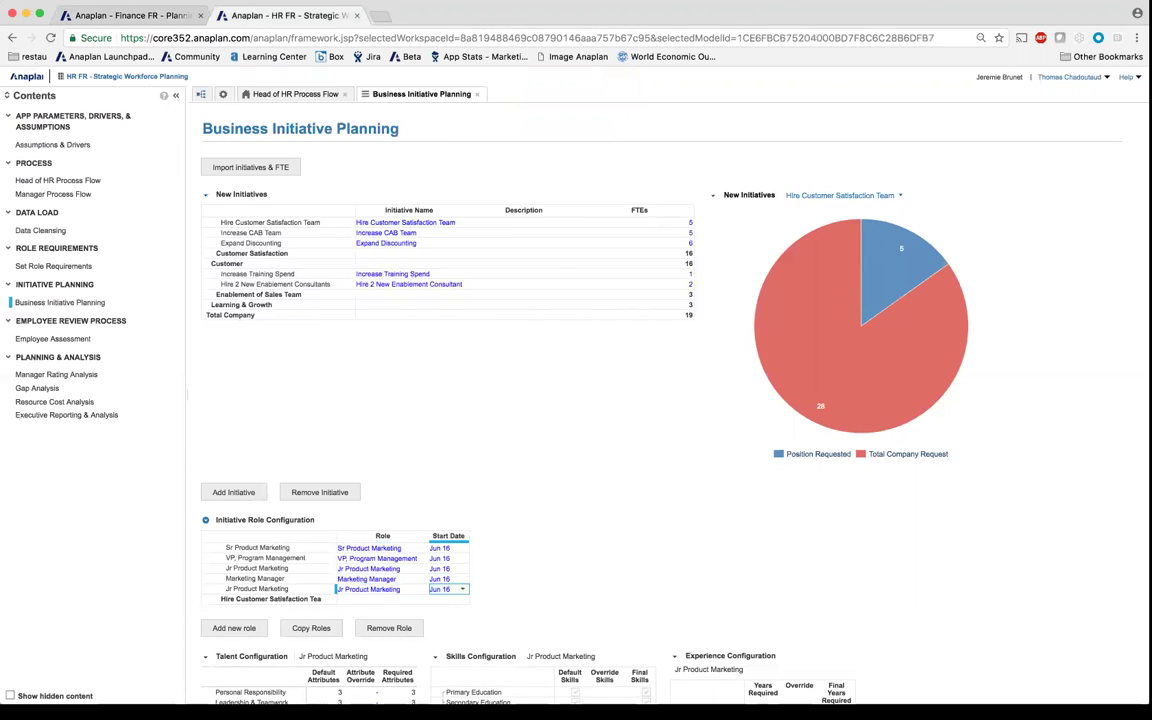
# Override the Personal Responsibility attribute of the added Jr Product Marketing role with 4.
pyautogui.click(251, 589)
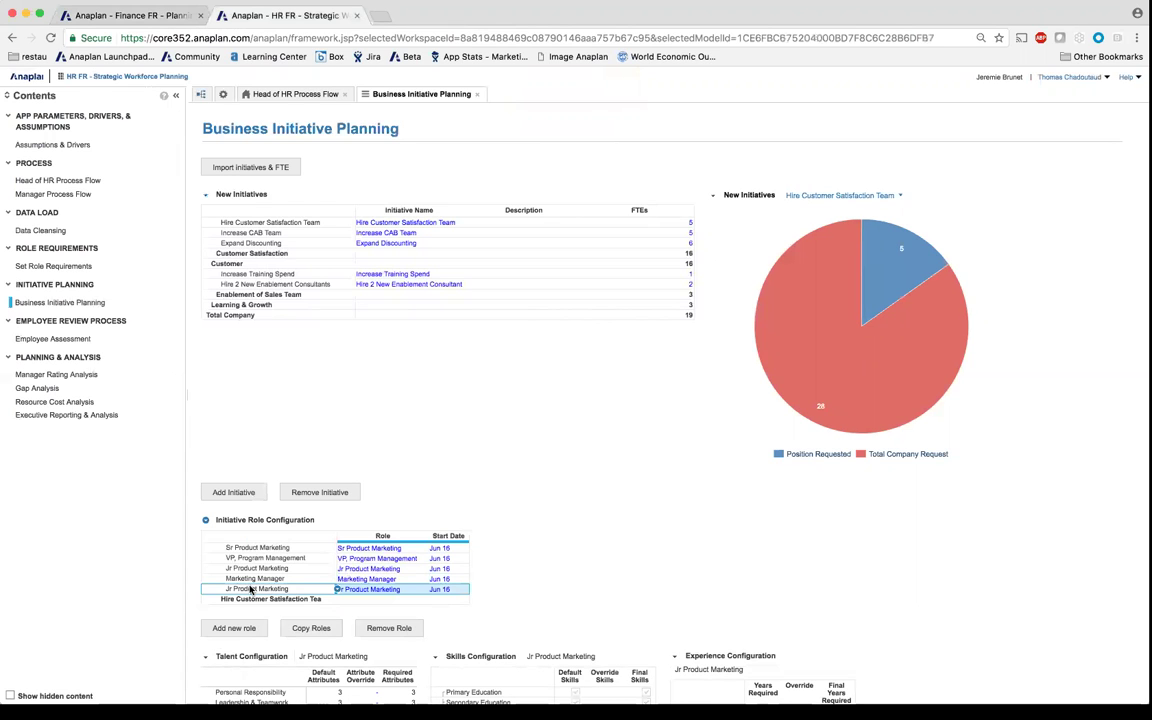
pyautogui.scroll(-4, 191, 583)
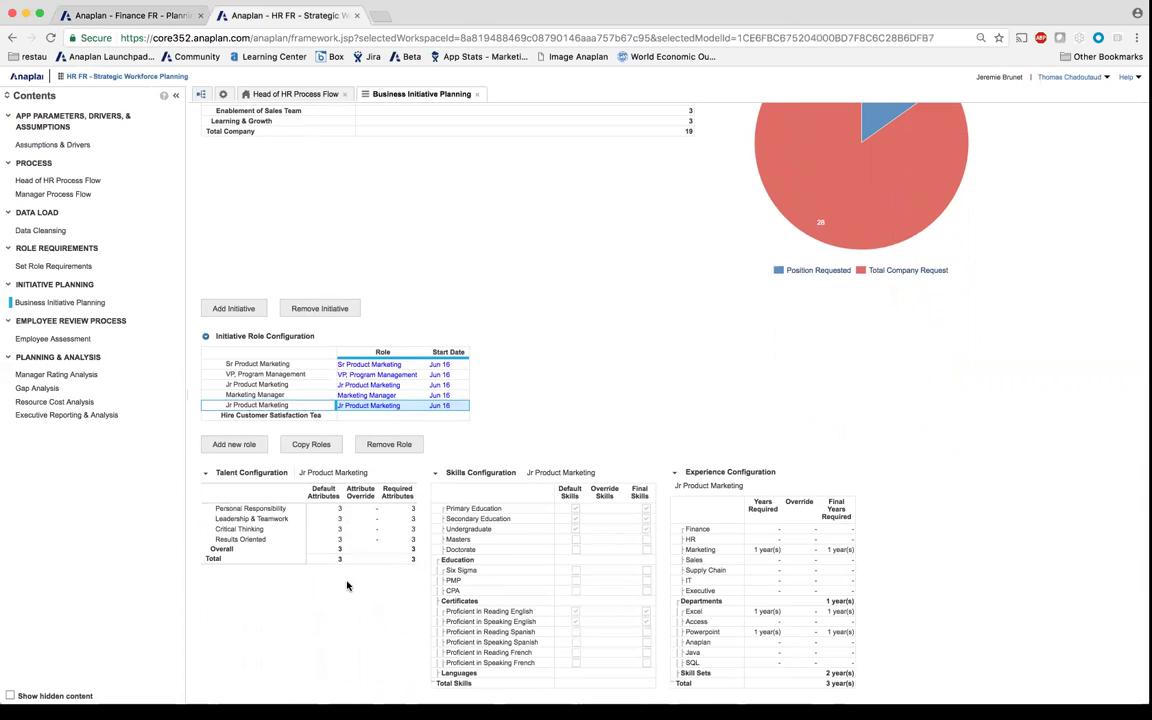
pyautogui.click(360, 511)
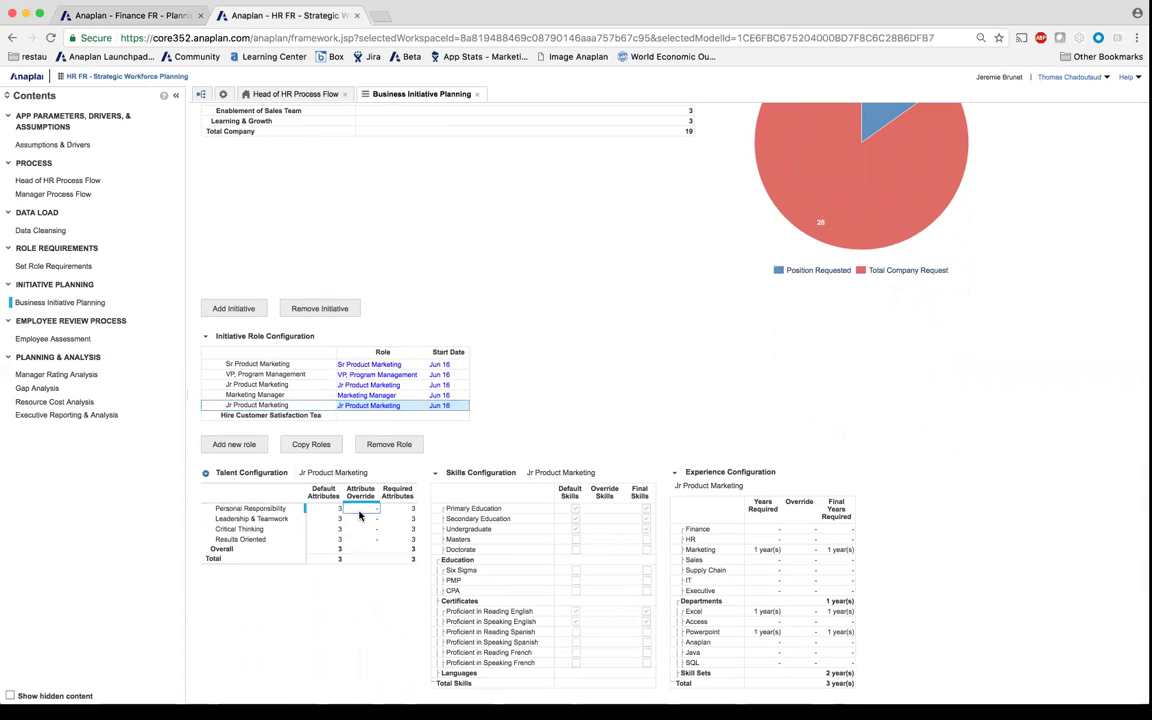
pyautogui.write('4')
pyautogui.press('Return')
# View the change history of the Personal Responsibility attribute override and close it.
pyautogui.click(370, 511)
pyautogui.rightClick(370, 511)
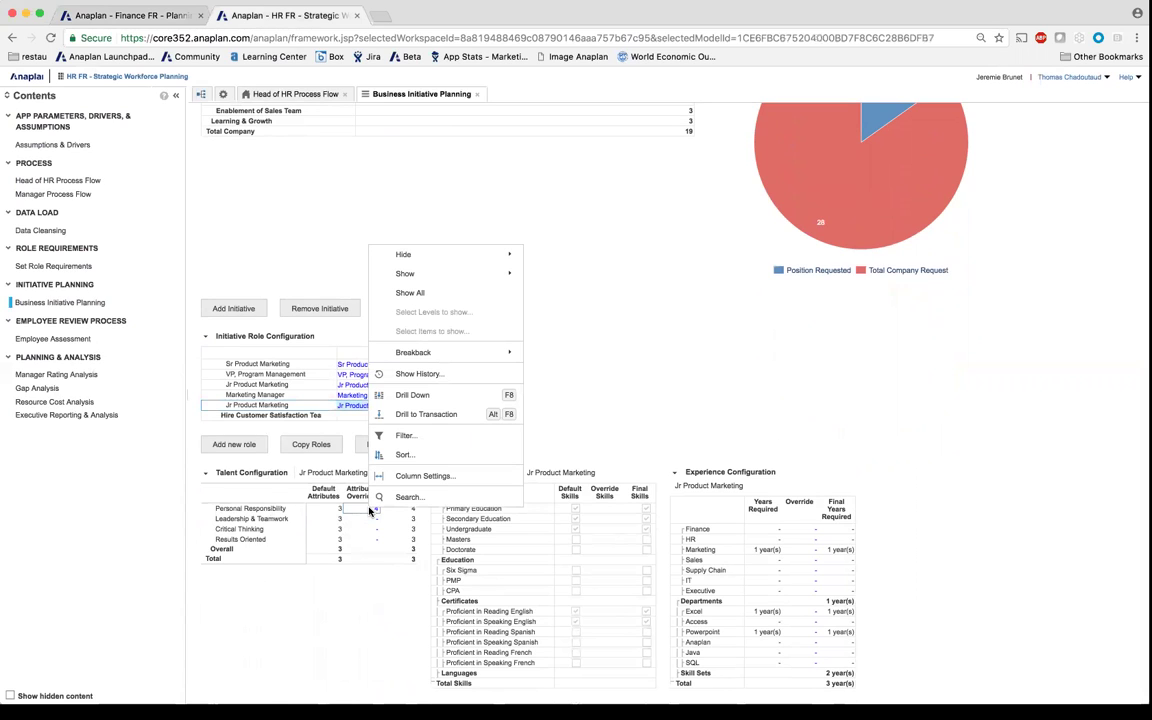
pyautogui.click(479, 376)
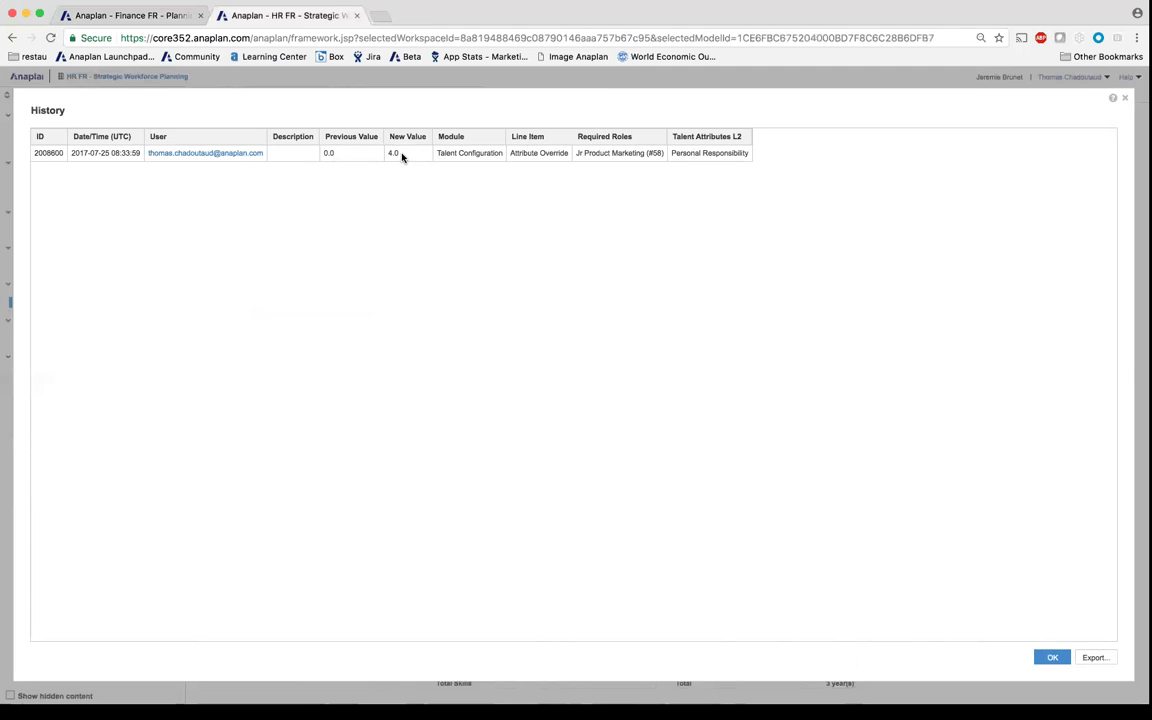
pyautogui.click(1124, 98)
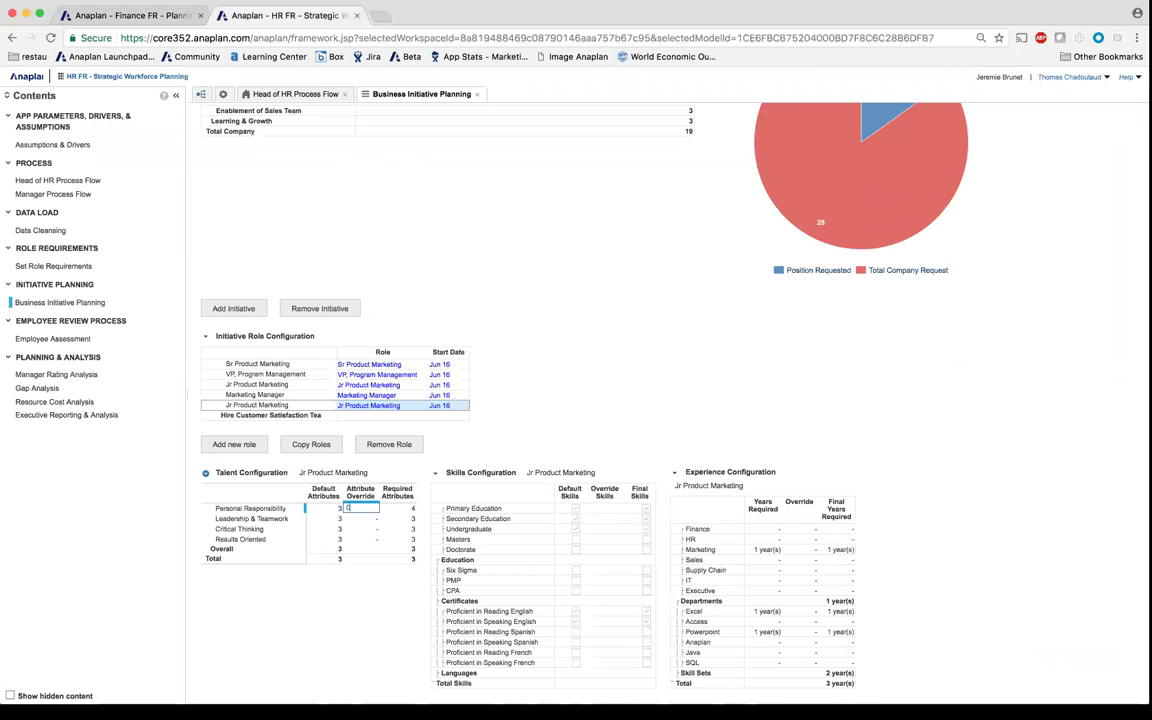
# Reset the Personal Responsibility attribute override to 0 and check the updated change history.
pyautogui.press('Delete')
pyautogui.press('Return')
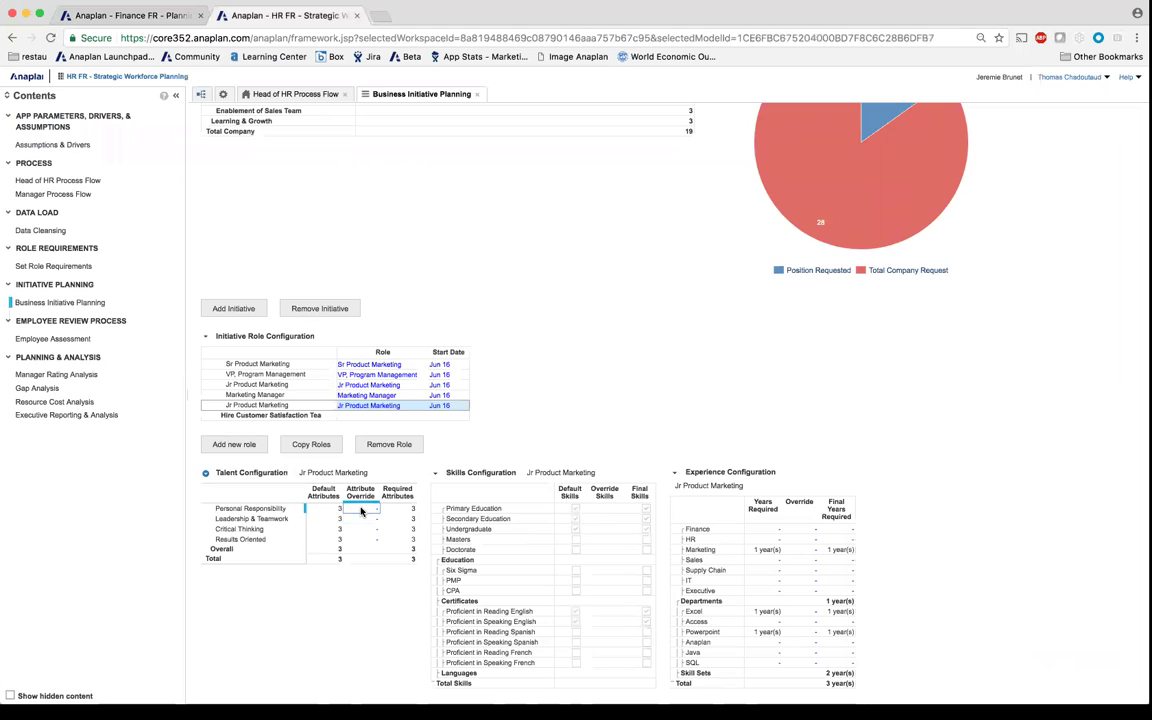
pyautogui.rightClick(362, 511)
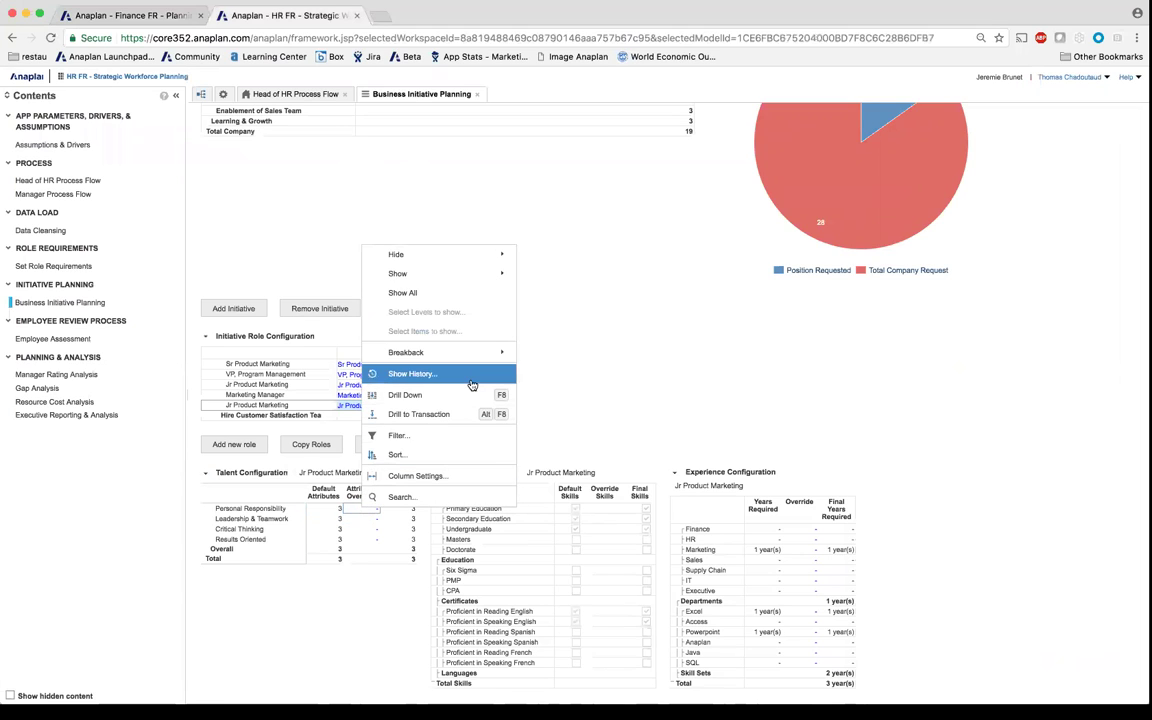
pyautogui.click(432, 373)
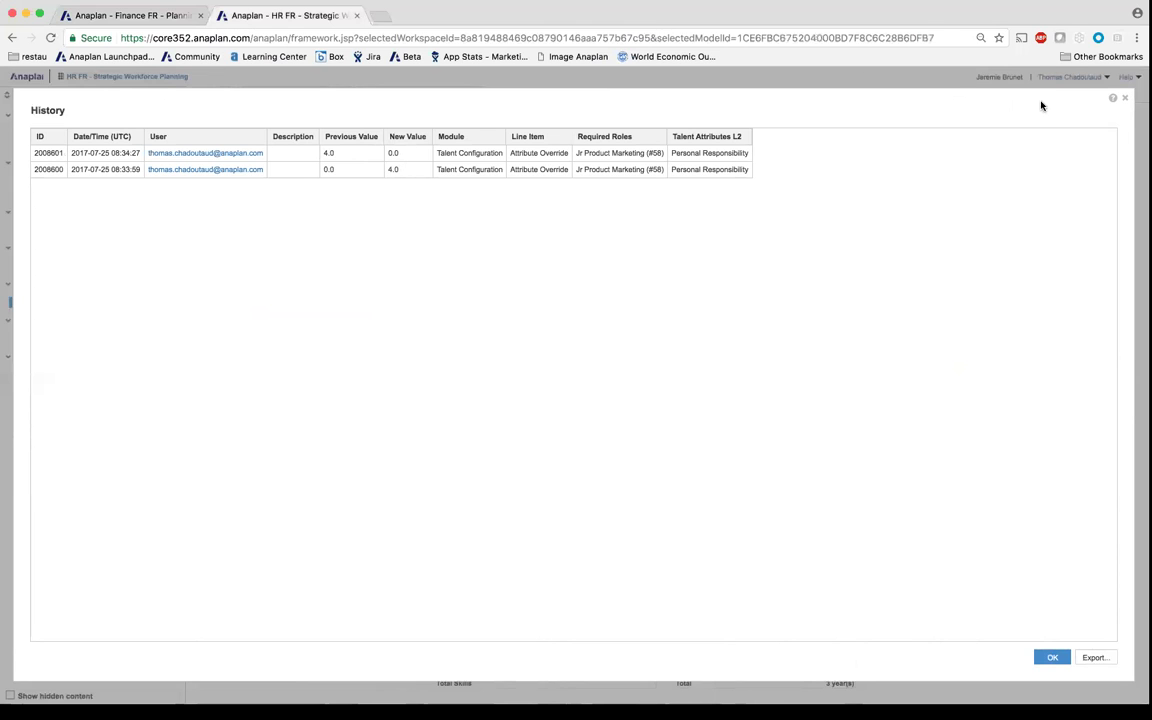
pyautogui.click(1124, 98)
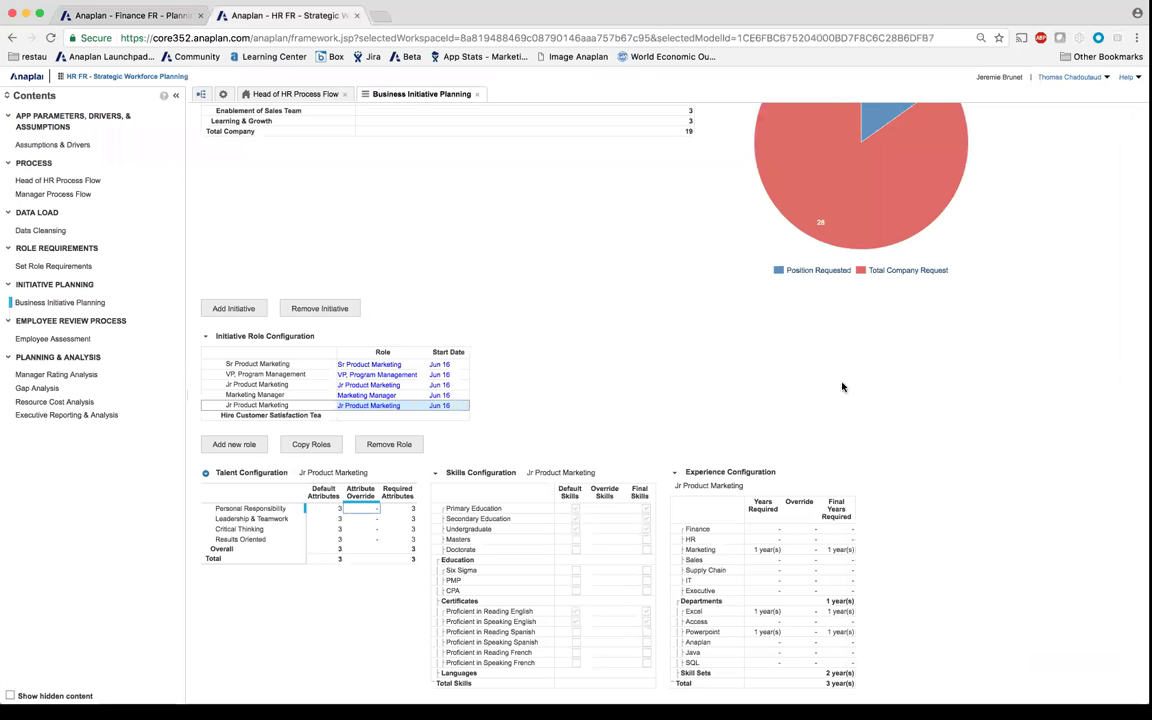
# Override the Masters skill of the added Jr Product Marketing role to make it required.
pyautogui.click(617, 540)
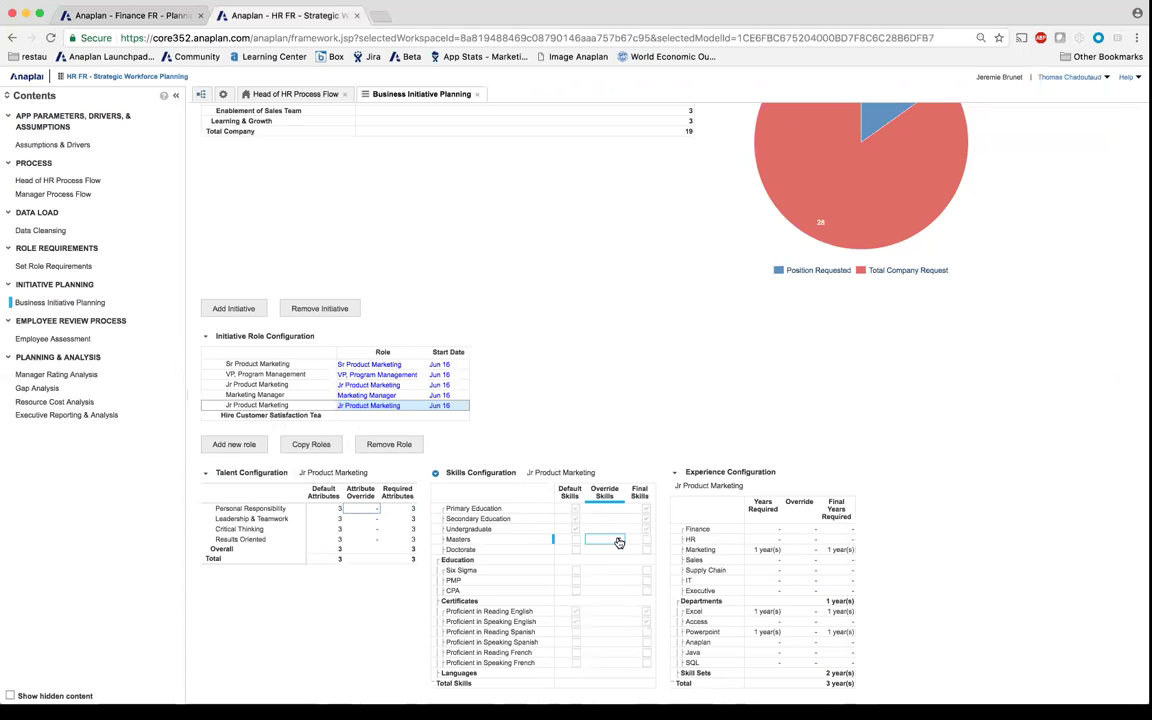
pyautogui.click(618, 541)
pyautogui.click(600, 550)
# View the Gap Analysis dashboard and browse the list of employees on the Employee Assessment dashboard.
pyautogui.click(48, 389)
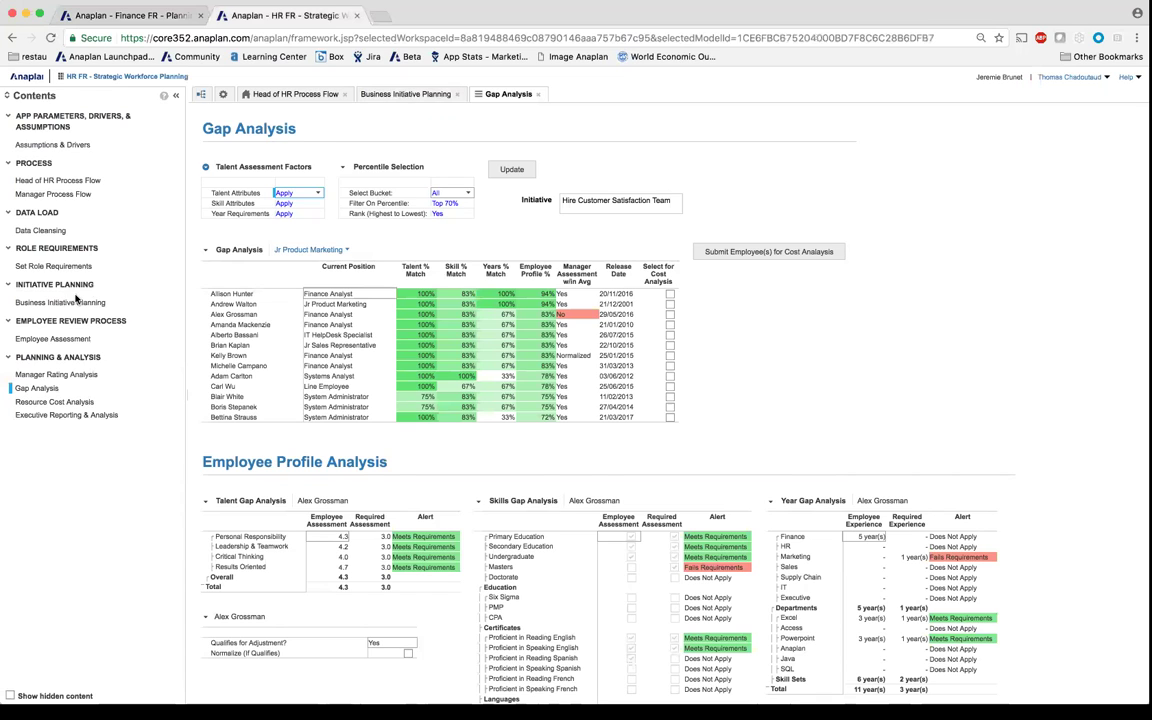
pyautogui.click(64, 340)
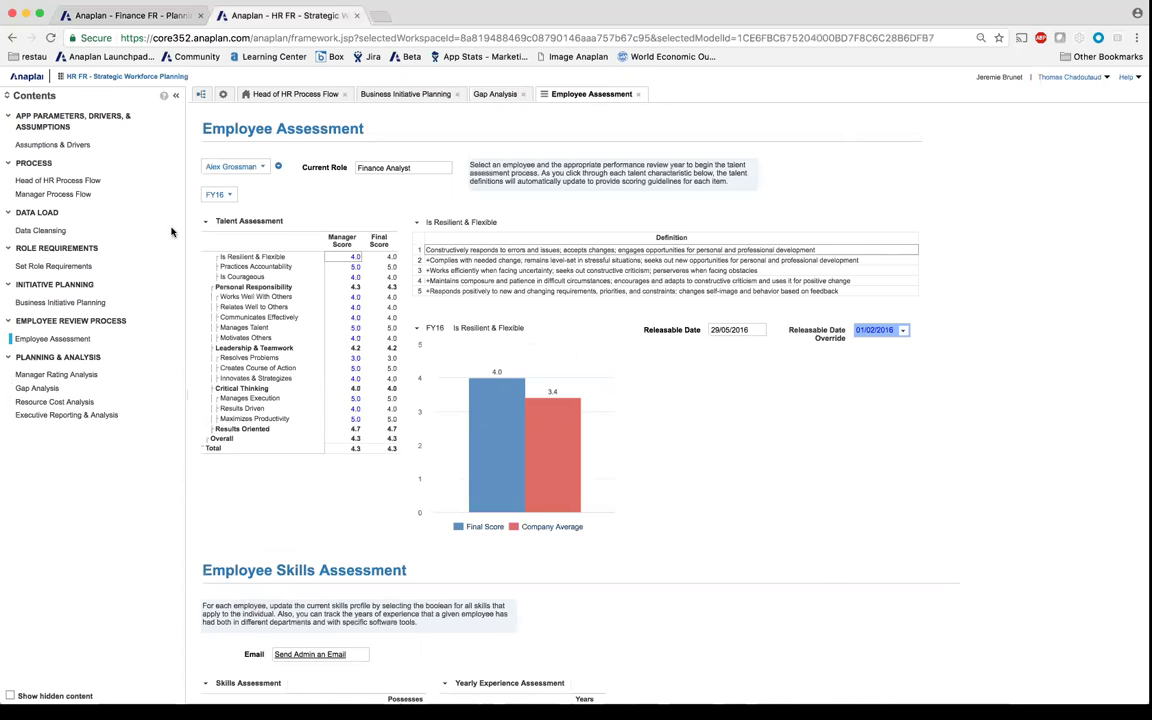
pyautogui.click(263, 167)
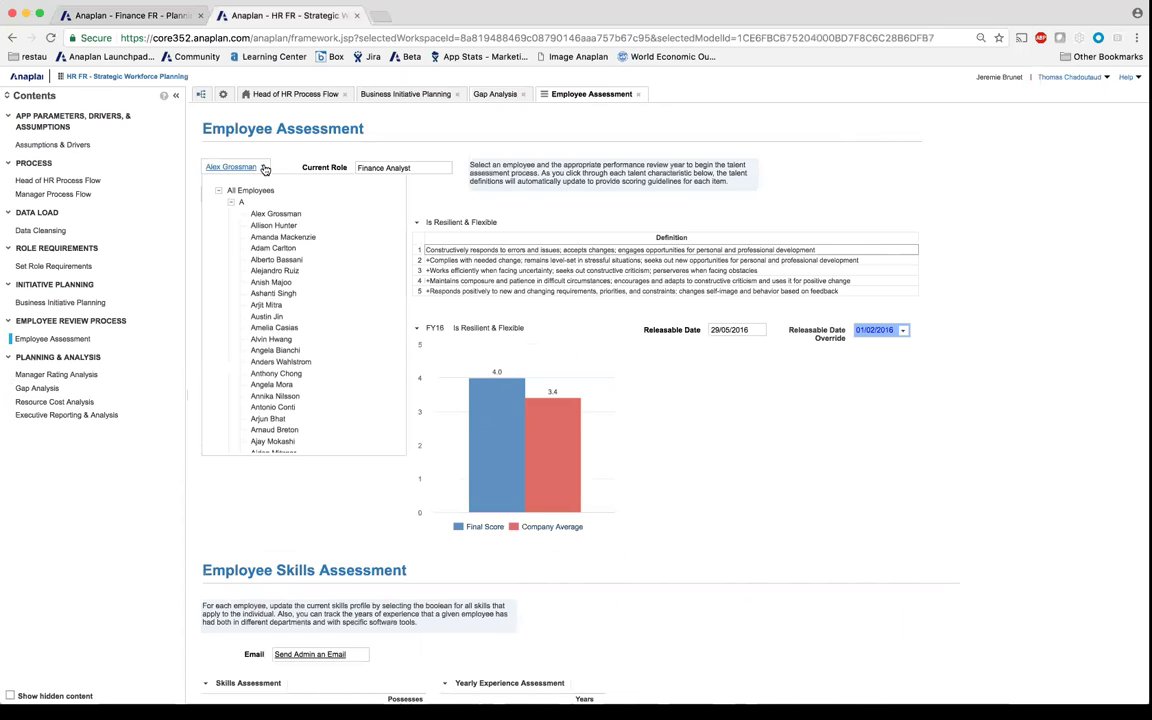
pyautogui.scroll(-2, 265, 222)
pyautogui.scroll(-4, 266, 222)
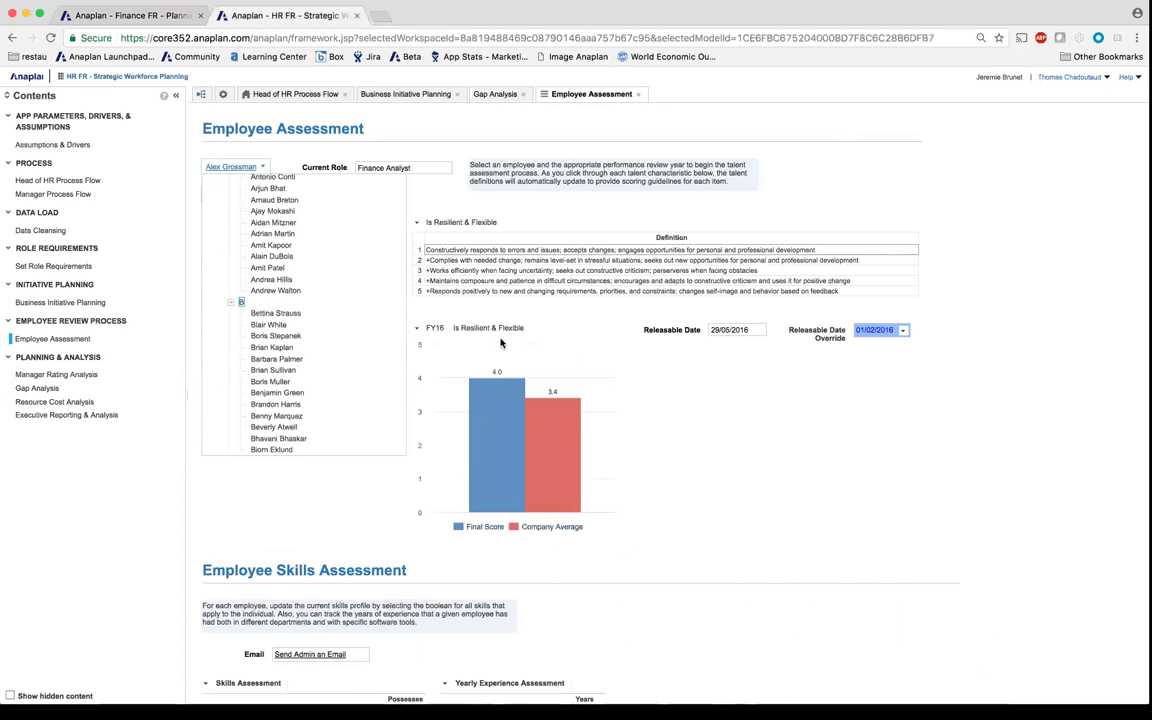
pyautogui.click(758, 411)
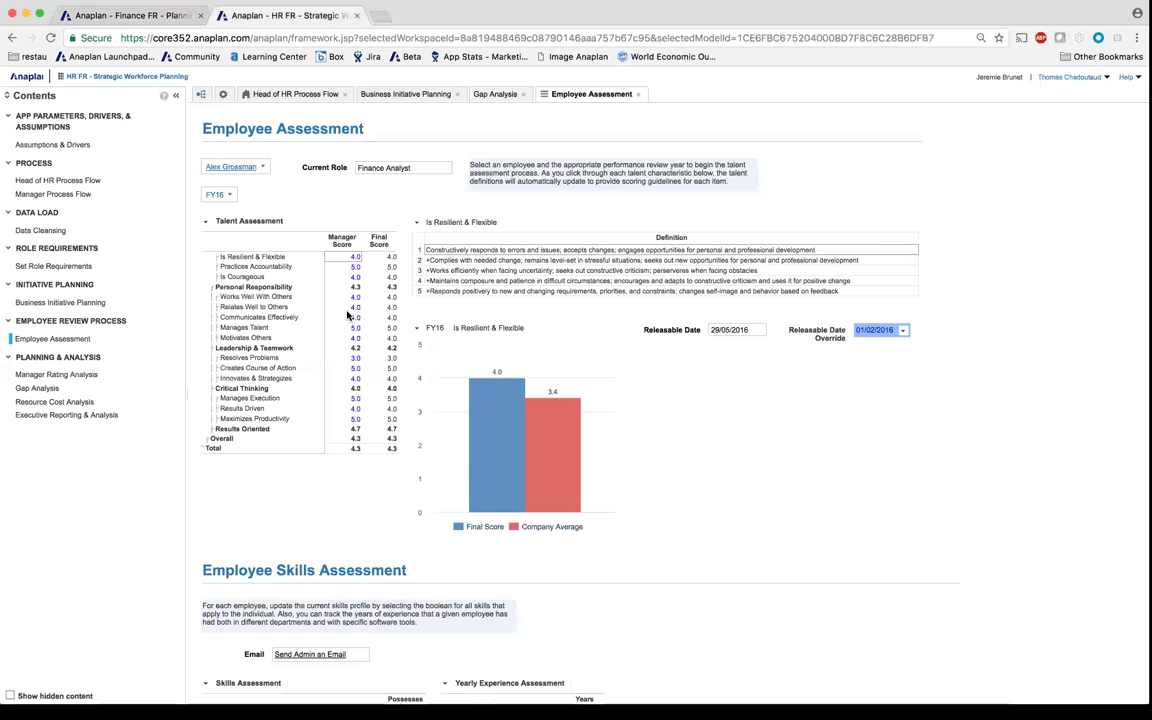
# Examine the selected employee's talent scores, skills assessment and yearly experience on the Employee Assessment dashboard.
pyautogui.scroll(-2, 947, 426)
pyautogui.scroll(-3, 947, 426)
pyautogui.scroll(5, 946, 424)
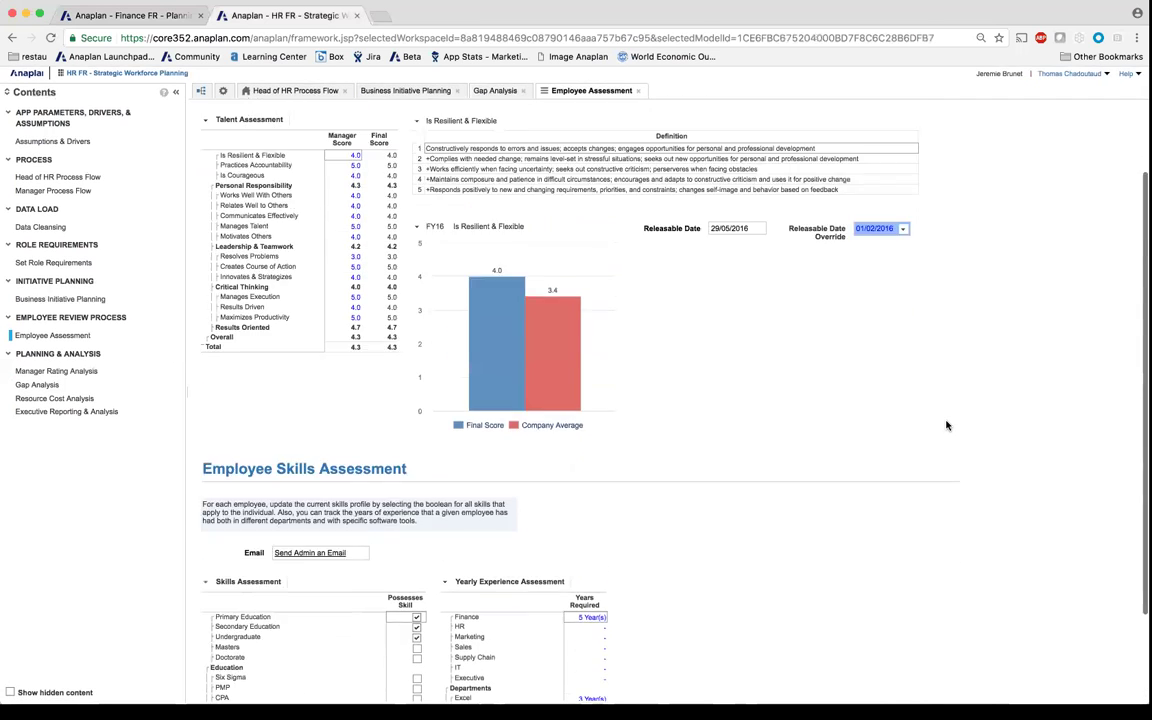
# Close the Employee Assessment dashboard and update the Gap Analysis employee list with the percentile filter set to Top 80%.
pyautogui.click(641, 95)
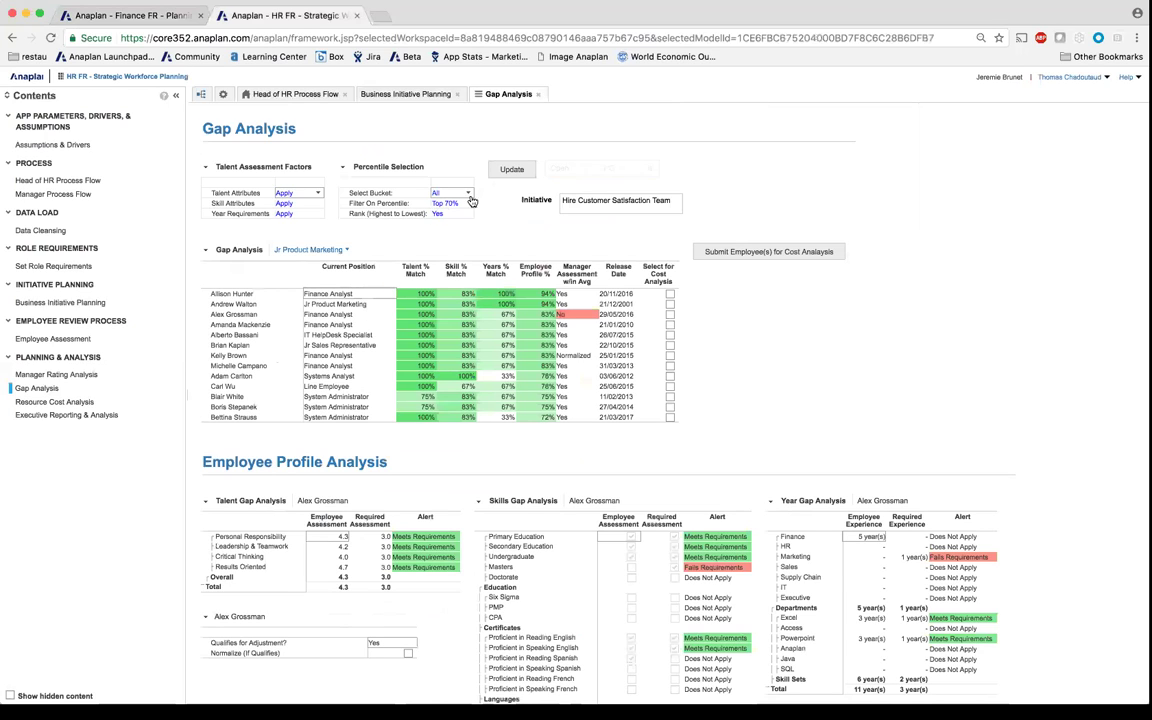
pyautogui.click(468, 204)
pyautogui.click(469, 205)
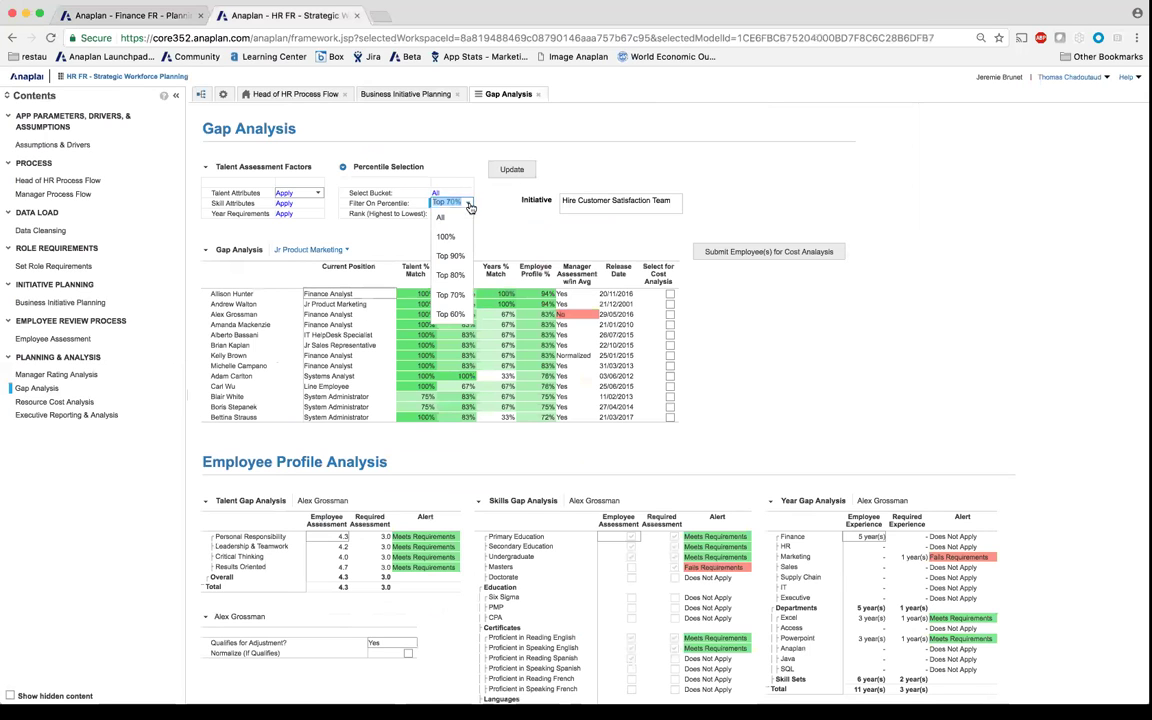
pyautogui.click(450, 274)
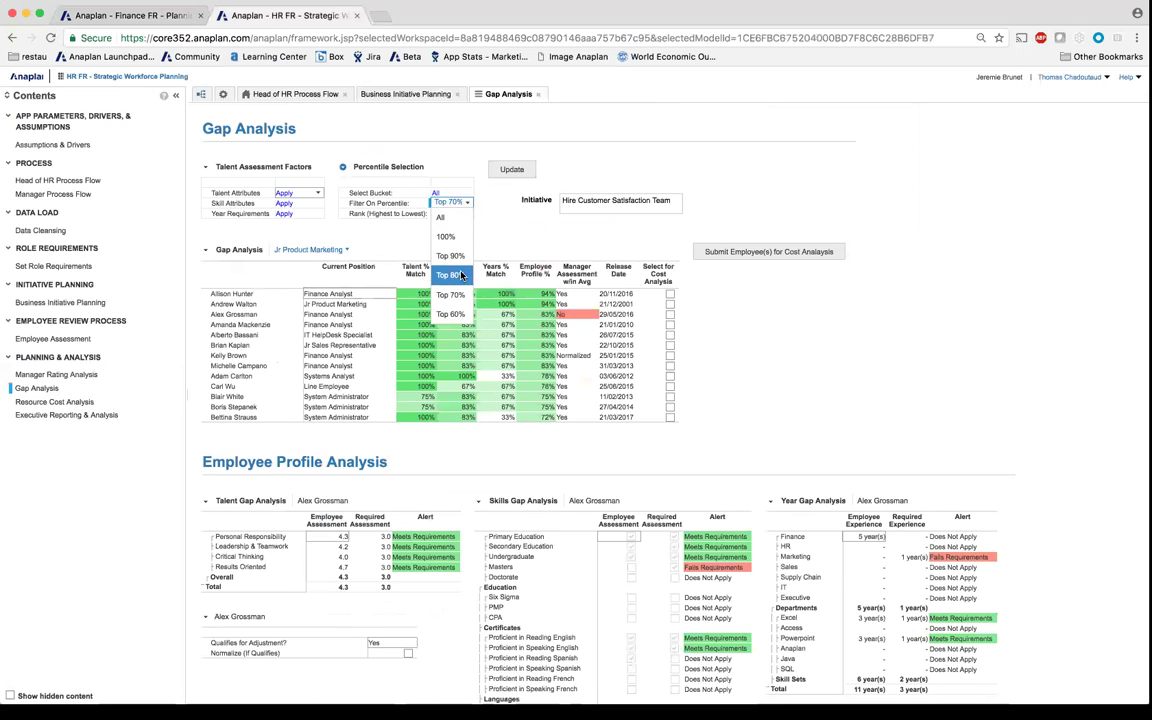
pyautogui.click(520, 171)
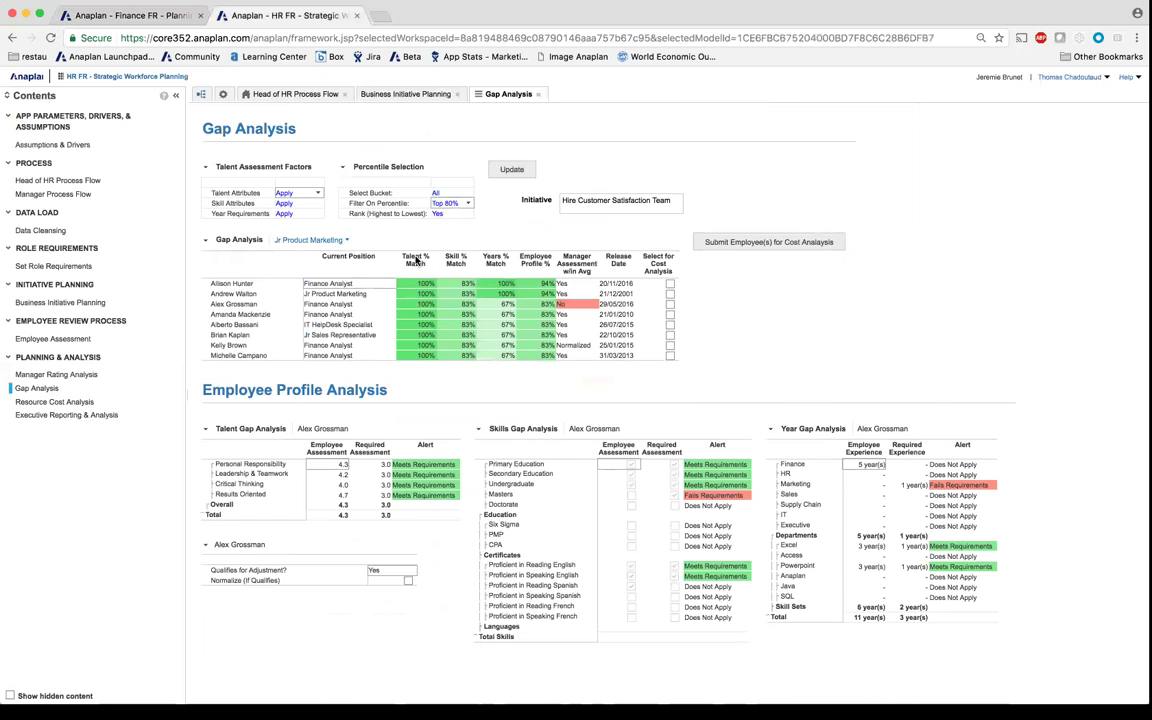
# Select the first three employees in the Jr Product Marketing gap analysis and submit them for cost analysis.
pyautogui.click(399, 95)
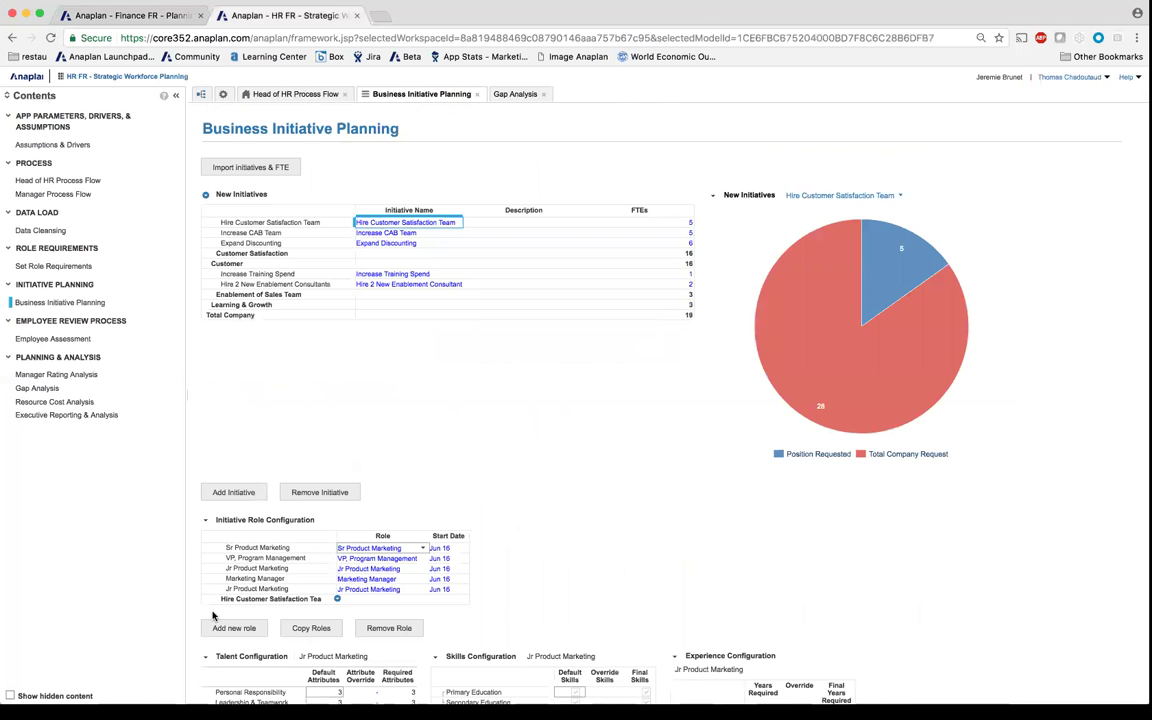
pyautogui.click(512, 95)
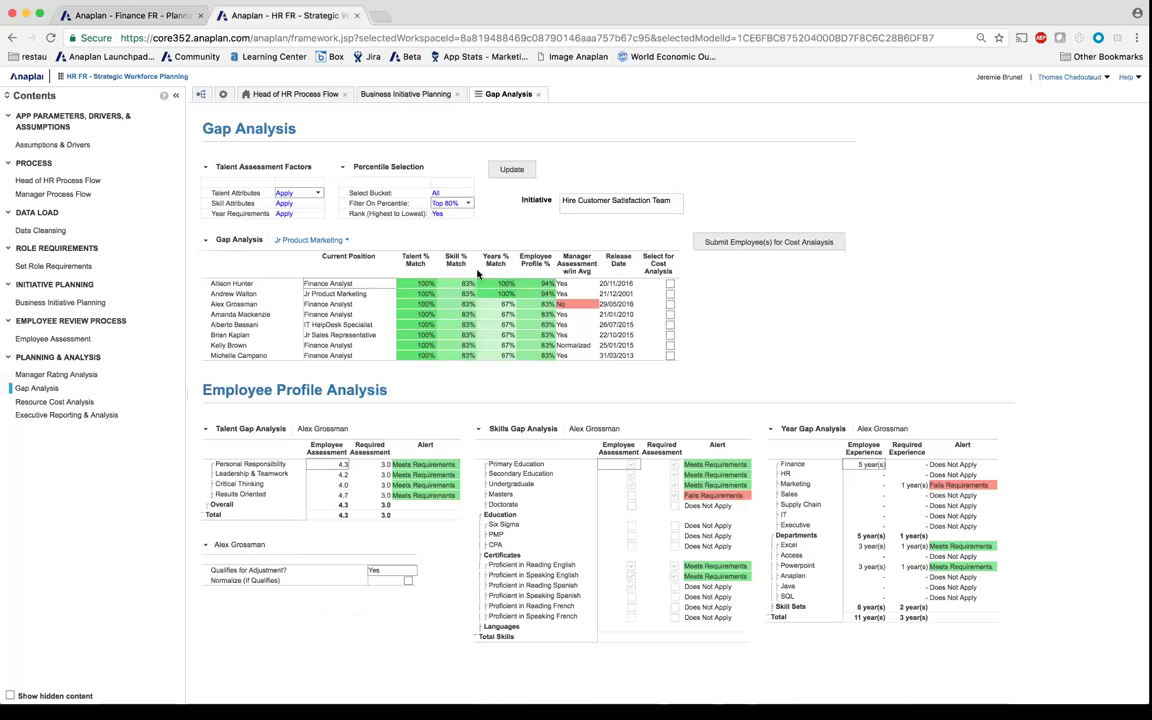
pyautogui.click(670, 284)
pyautogui.click(670, 284)
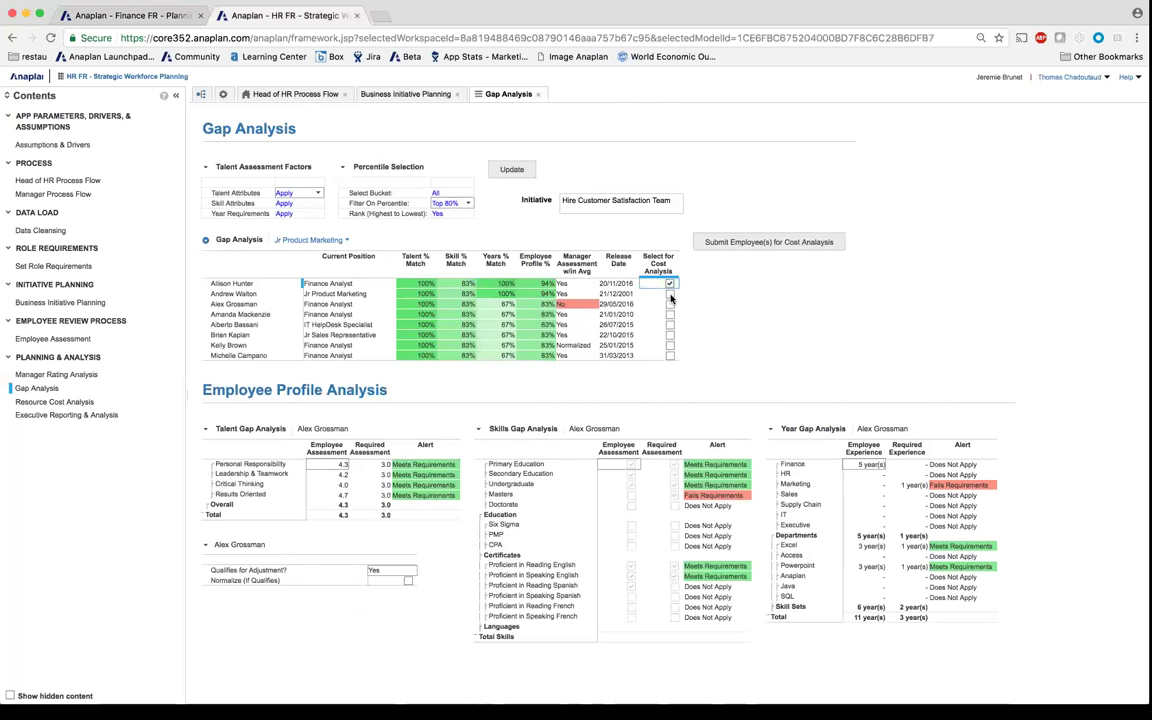
pyautogui.click(669, 294)
pyautogui.click(669, 305)
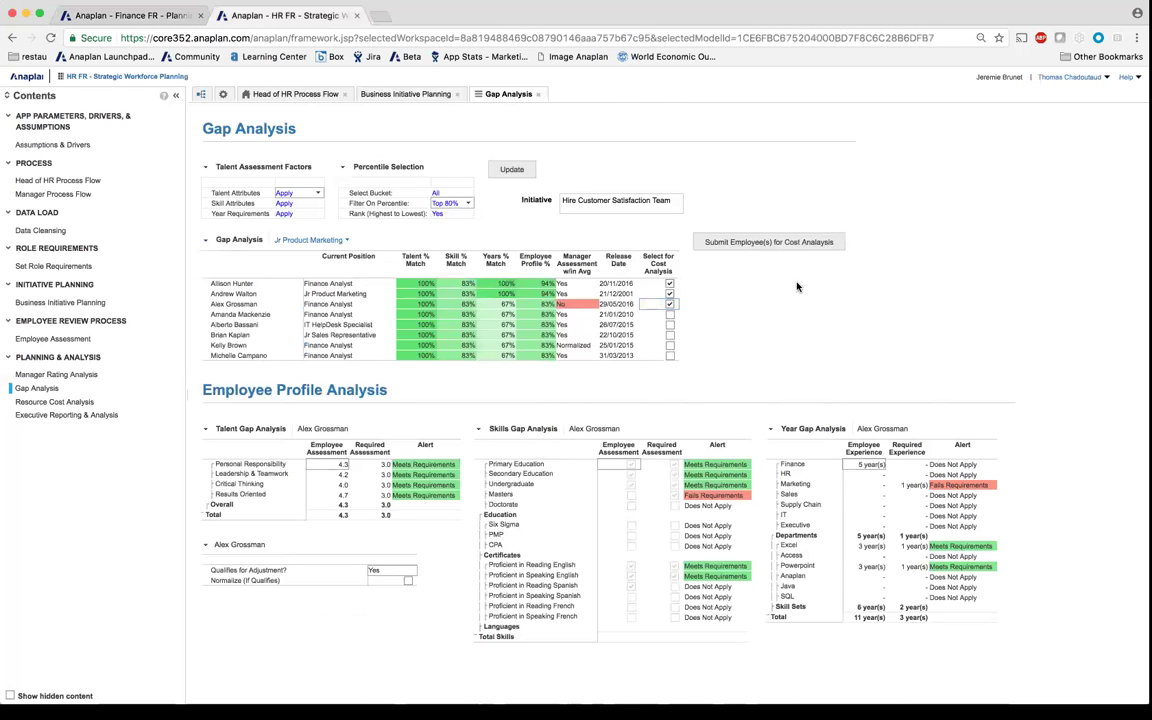
pyautogui.click(786, 244)
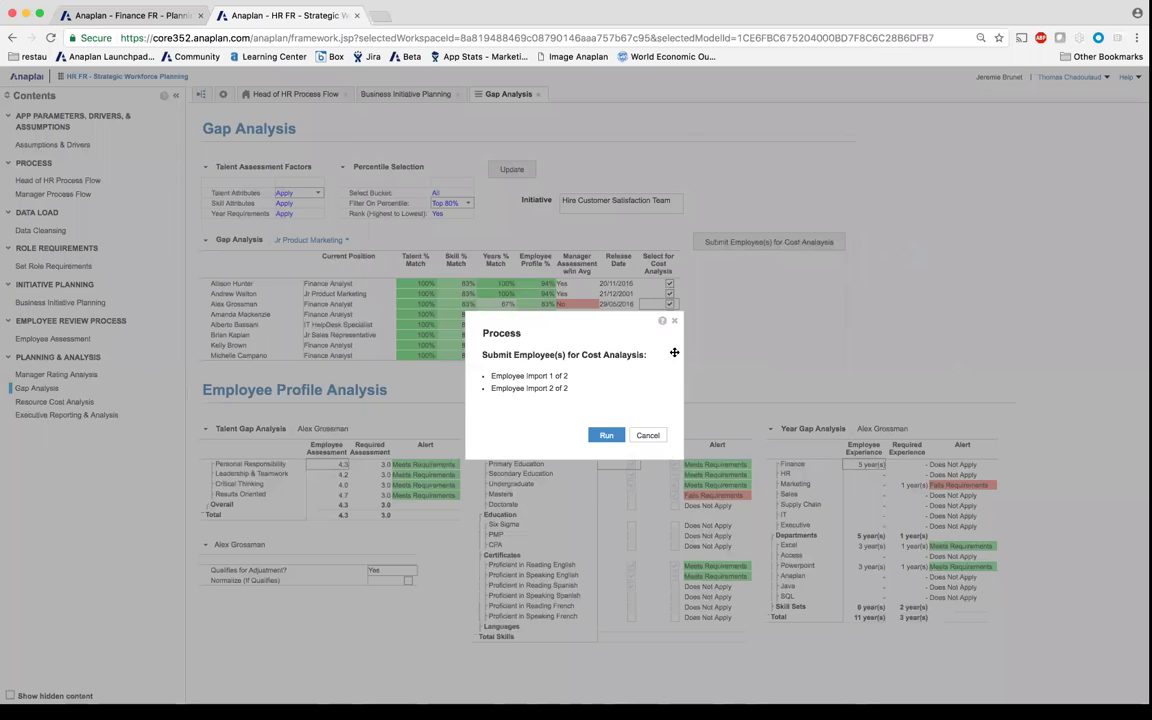
pyautogui.click(601, 436)
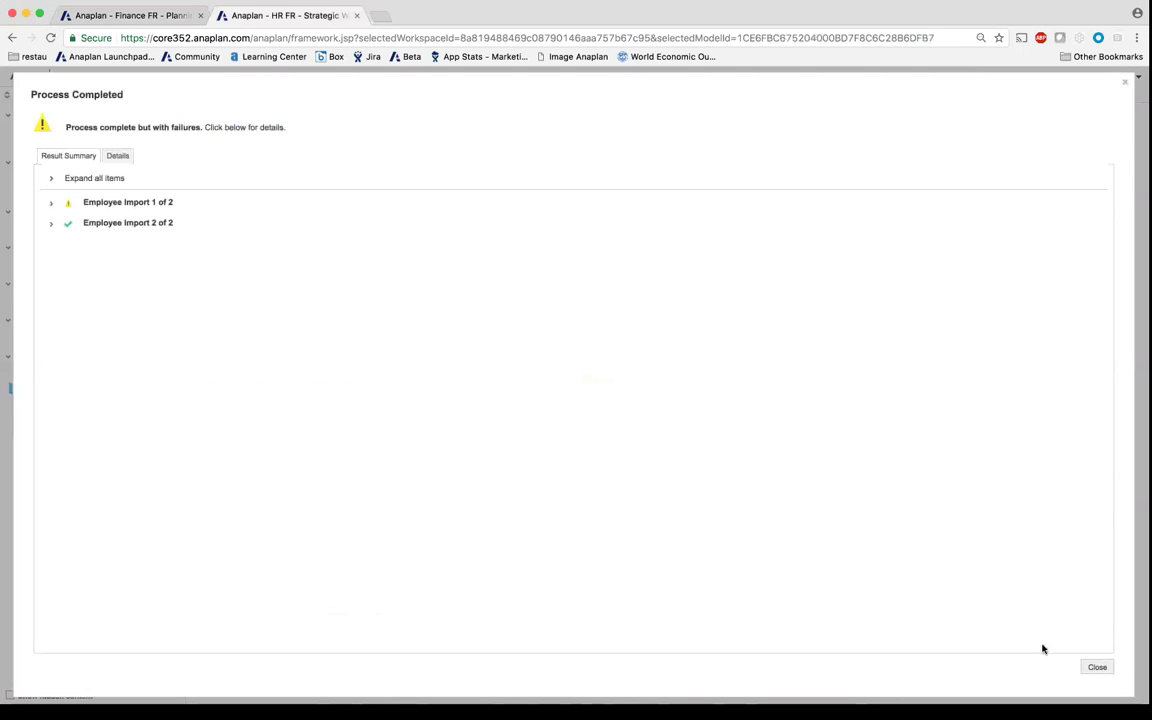
pyautogui.click(1097, 667)
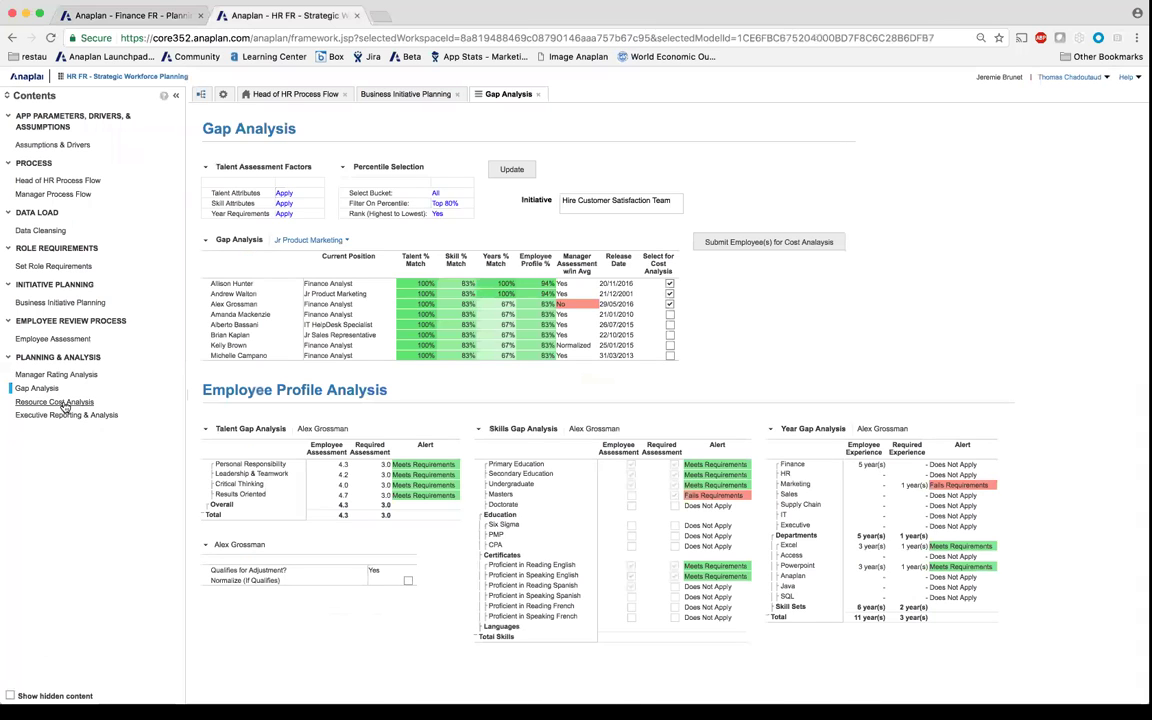
# Select the internal candidate with the lowest promotion cost for the Jr Product Marketing position on the Resource Cost Analysis dashboard.
pyautogui.click(62, 402)
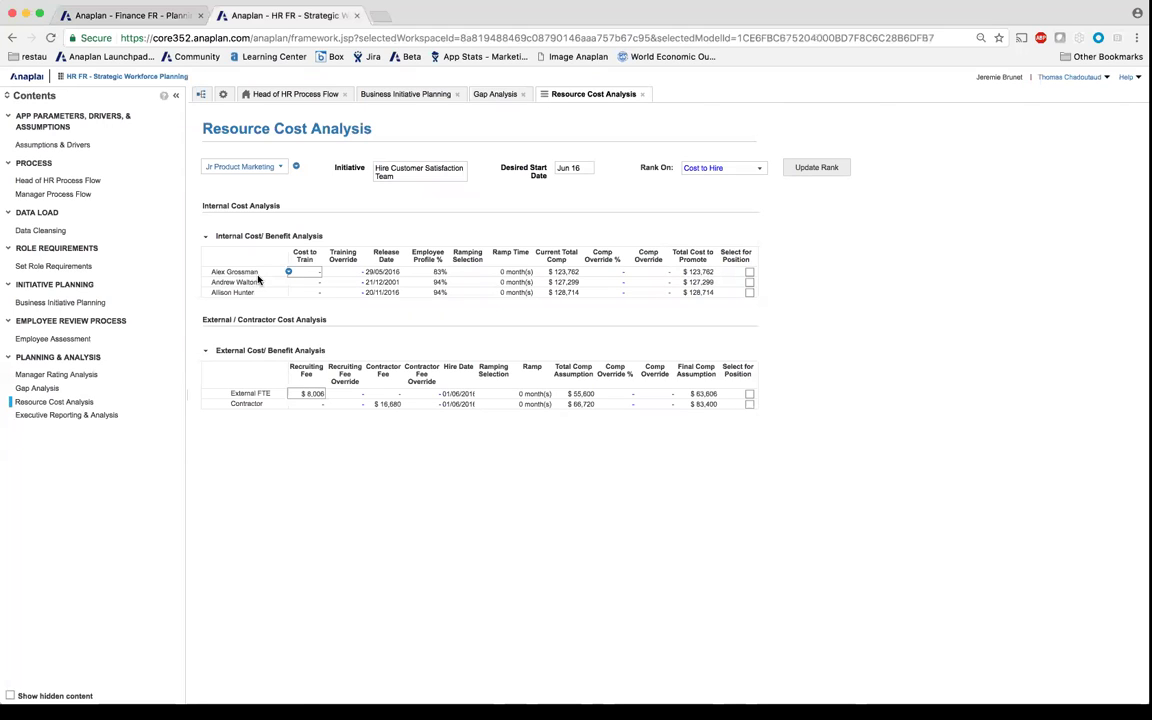
pyautogui.click(749, 272)
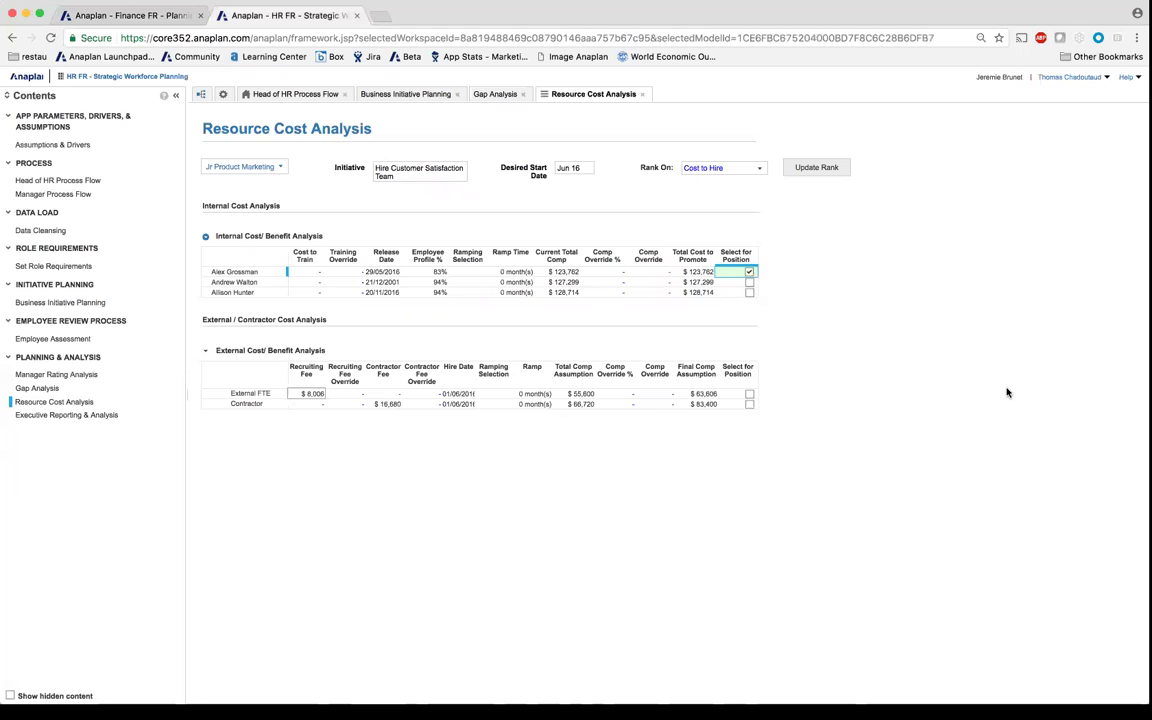